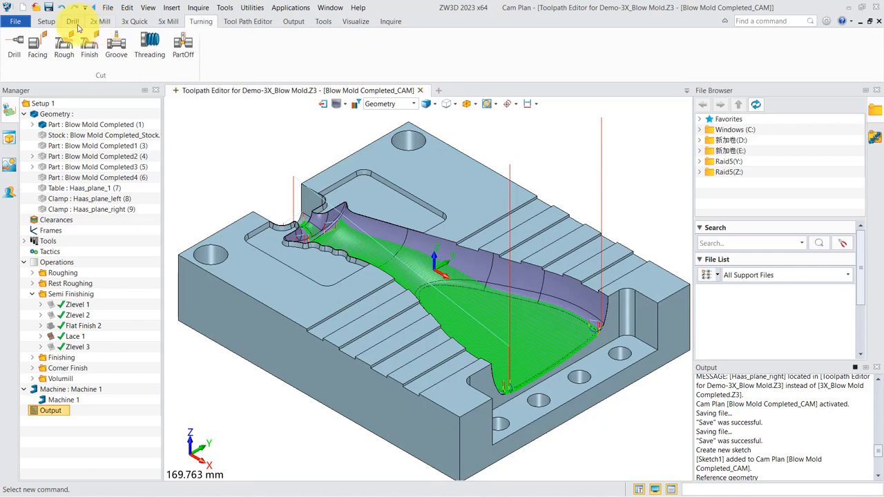
# - Look through the available drilling and 2x milling operations
pyautogui.click(74, 23)
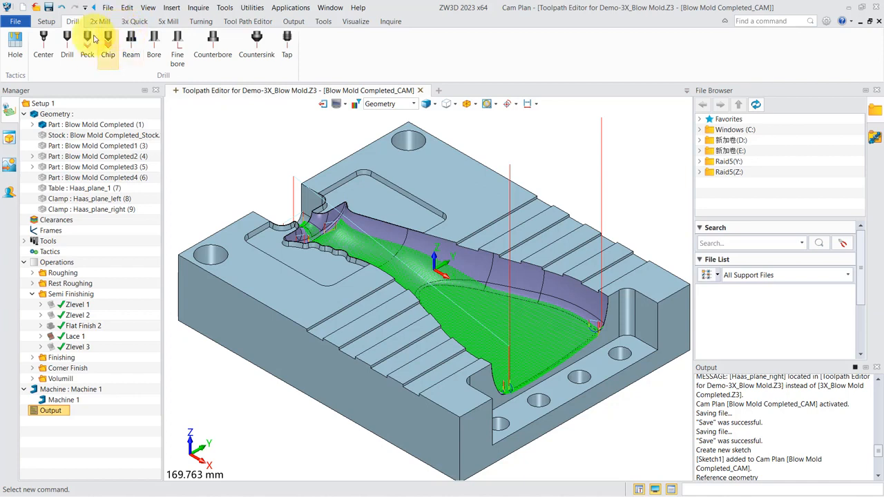
pyautogui.click(100, 21)
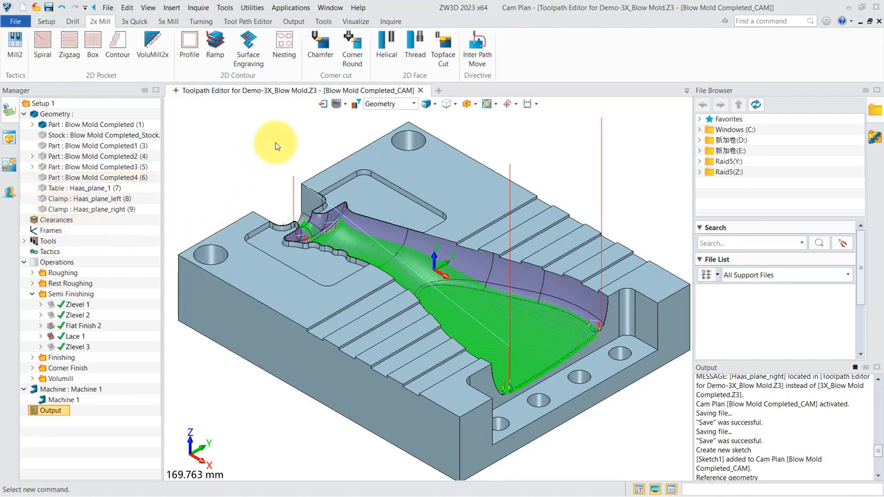
pyautogui.click(261, 346)
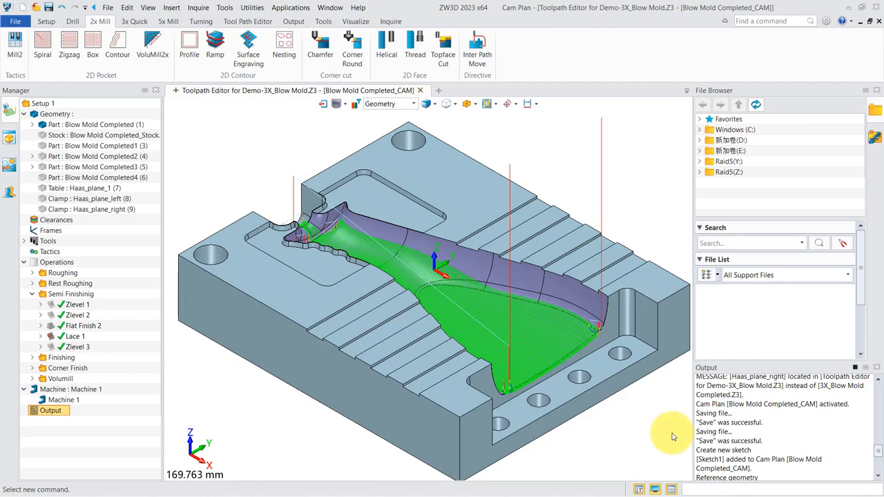
# - Open the program configuration and examine the general settings, including the UI language choices
pyautogui.click(827, 24)
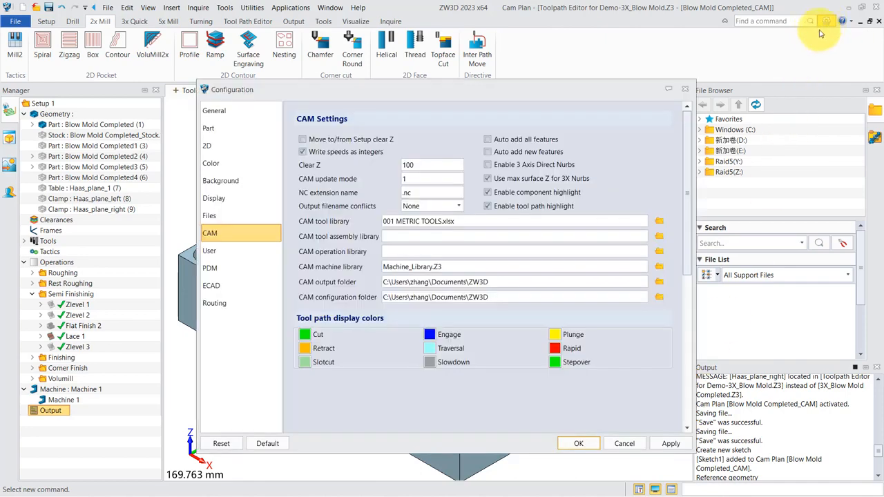
pyautogui.click(235, 120)
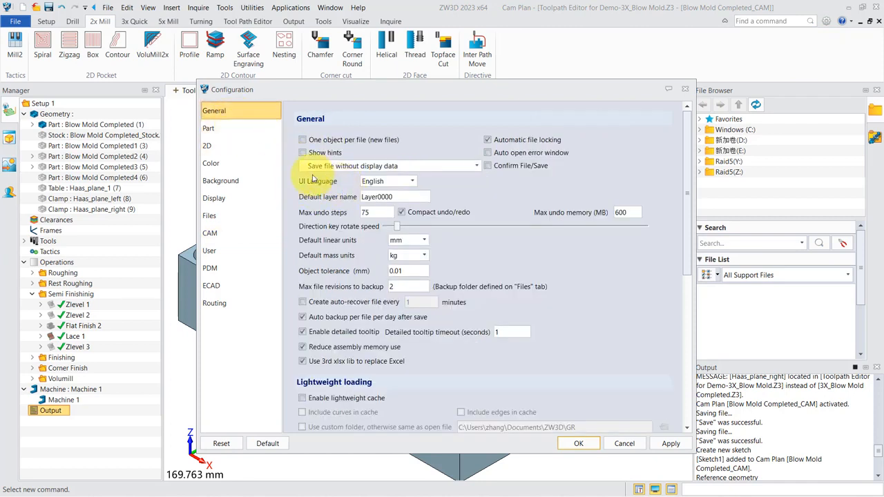
pyautogui.click(402, 183)
pyautogui.click(401, 191)
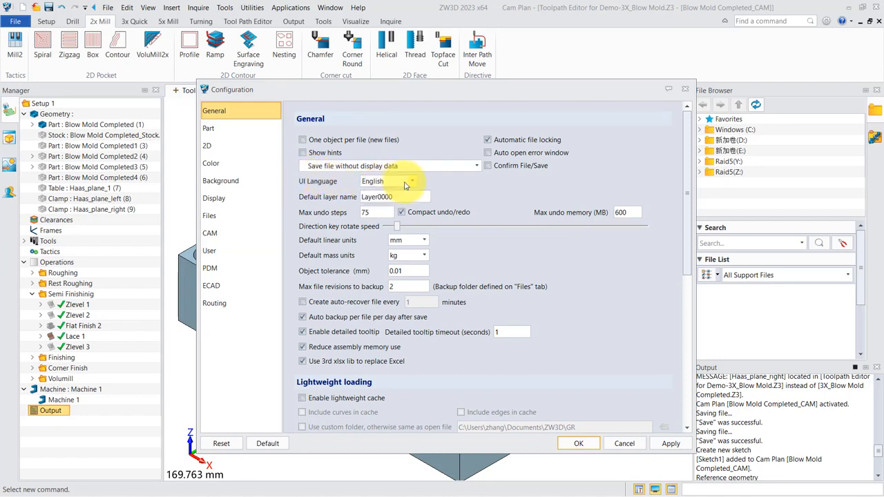
# - Examine the background colour options for the CAM environment and the CAM library and folder settings in the configuration
pyautogui.click(221, 181)
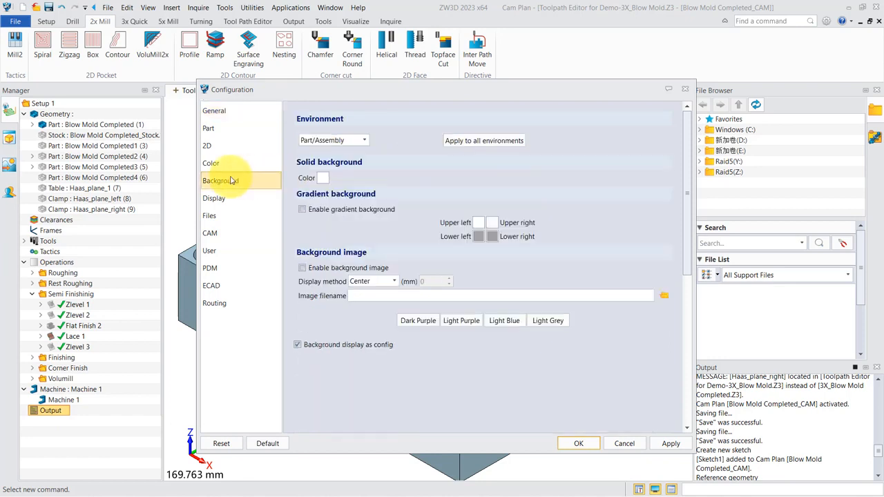
pyautogui.click(354, 141)
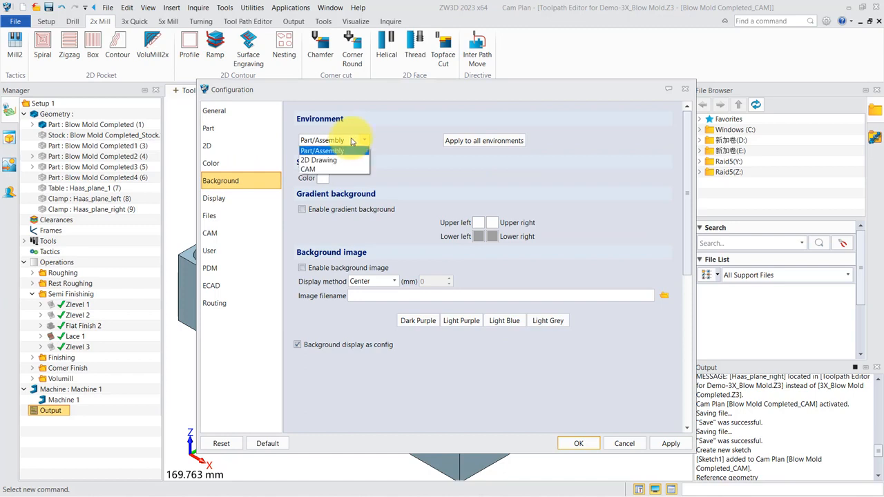
pyautogui.click(320, 170)
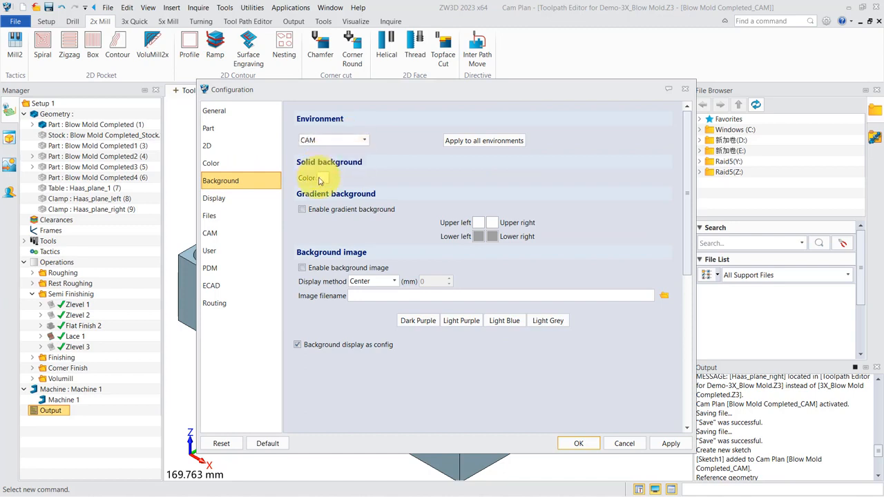
pyautogui.click(322, 178)
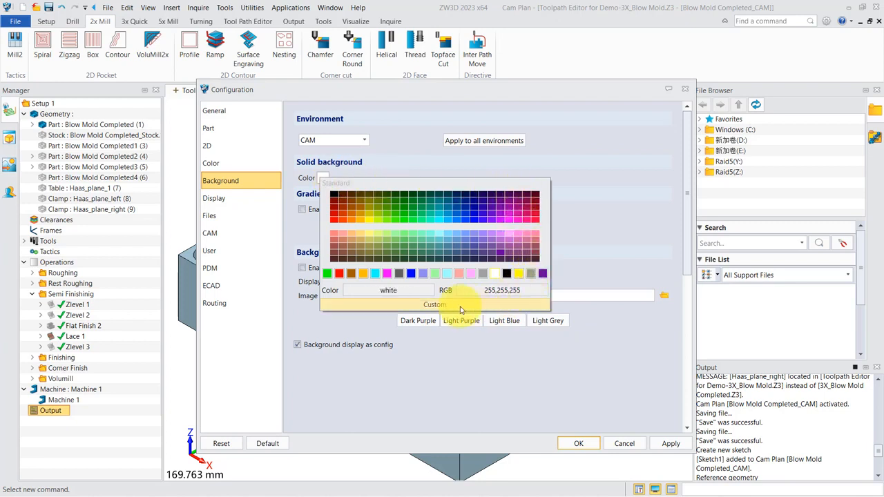
pyautogui.click(551, 167)
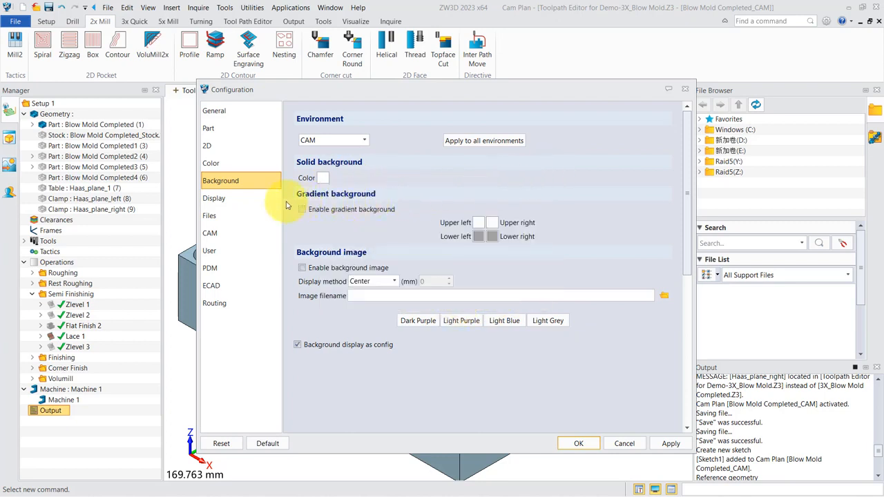
pyautogui.click(228, 234)
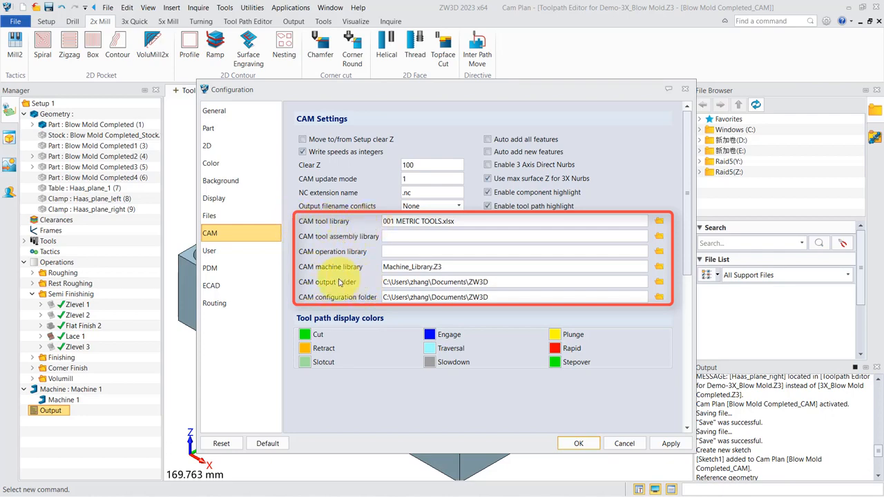
pyautogui.click(579, 442)
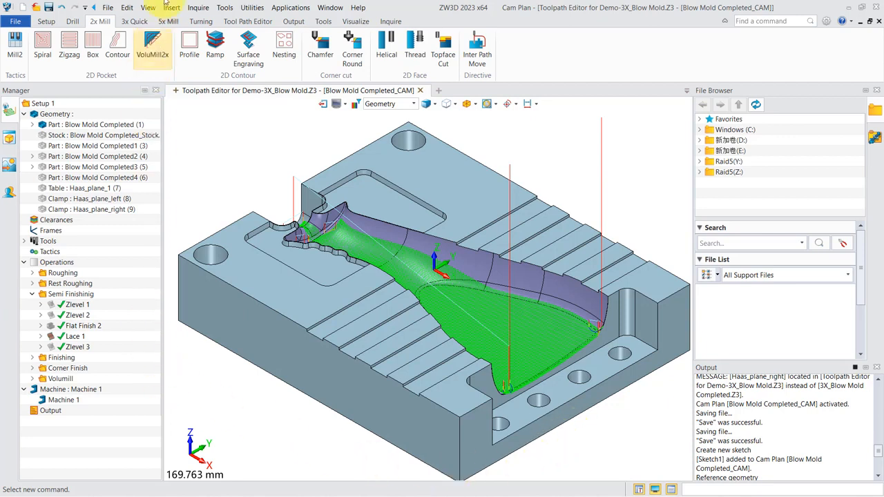
# - Review the plan preferences for units, tolerance and free-edge display
pyautogui.click(126, 8)
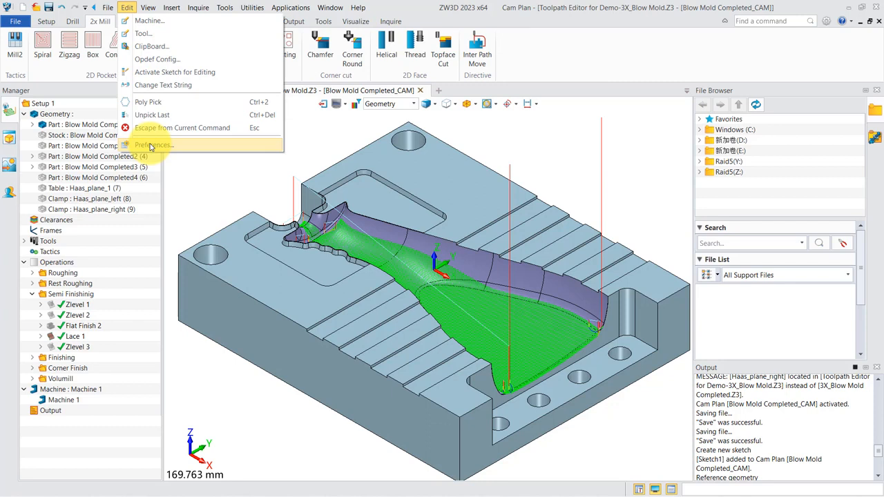
pyautogui.click(151, 145)
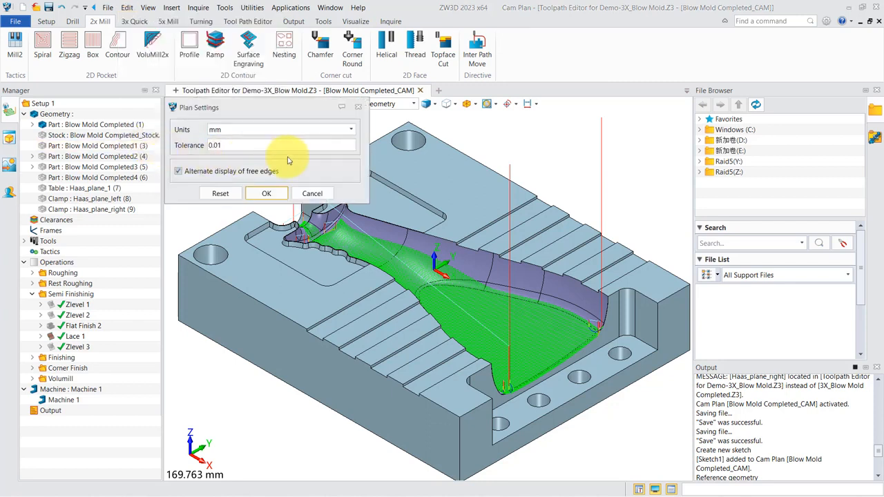
pyautogui.click(232, 132)
pyautogui.click(232, 131)
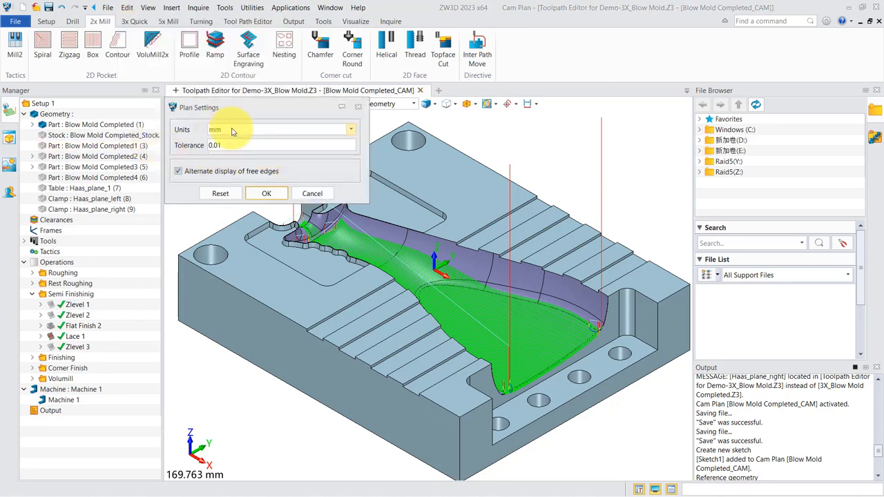
pyautogui.click(265, 193)
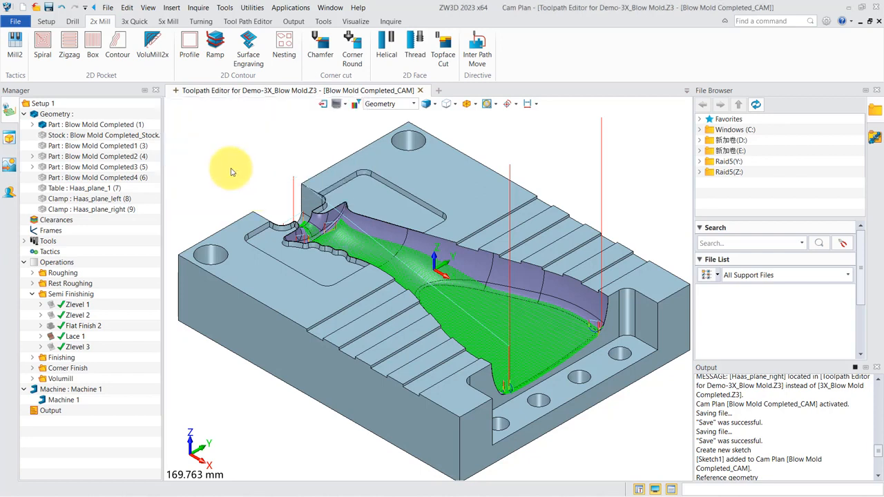
# - Unblank all sketches, and blank the rectangular sketch around the shallow recess at the bottle's neck end
pyautogui.click(346, 105)
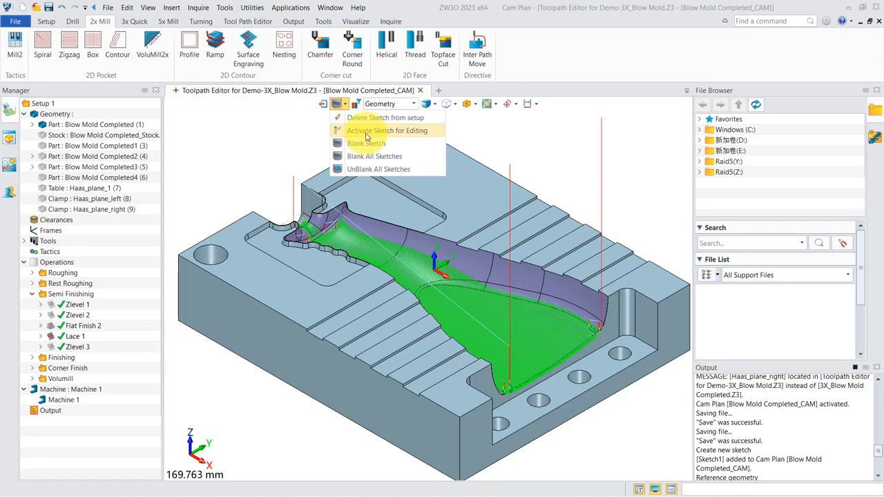
pyautogui.click(358, 171)
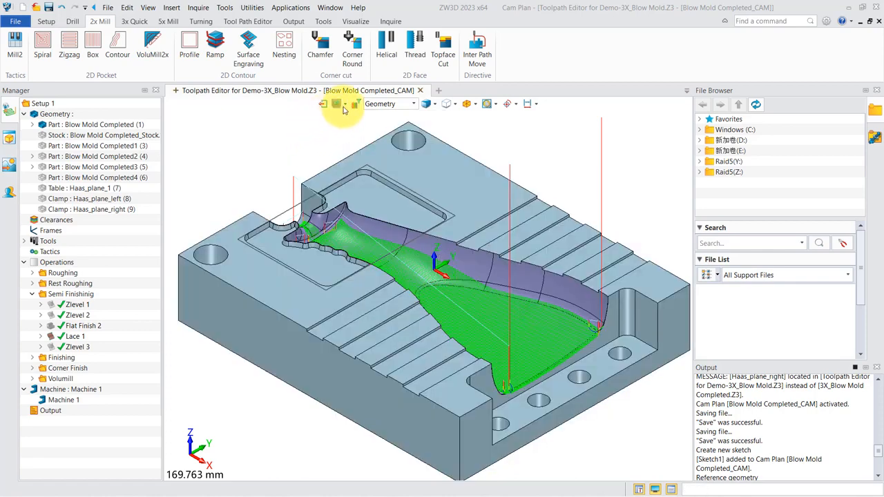
pyautogui.click(345, 105)
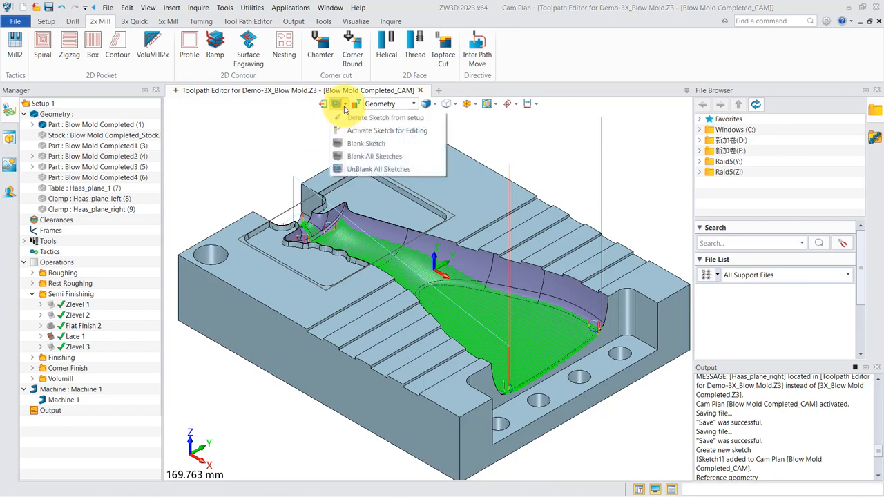
pyautogui.click(353, 144)
pyautogui.click(296, 198)
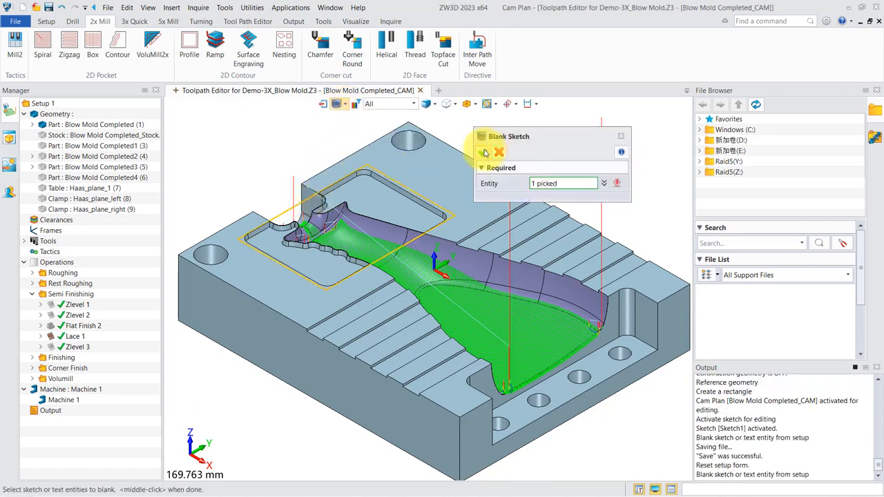
pyautogui.click(484, 152)
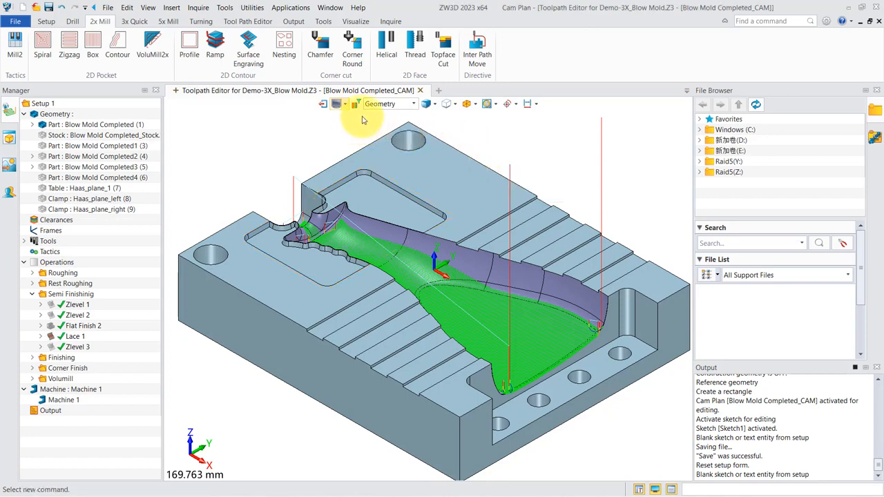
# - Set the selection filter to Face and try picking a face on the mold, clearing the selection
pyautogui.click(413, 105)
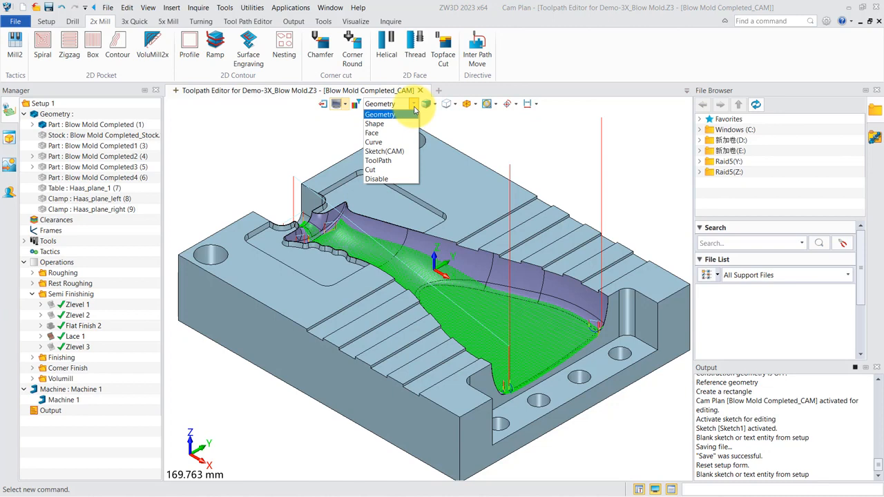
pyautogui.click(377, 133)
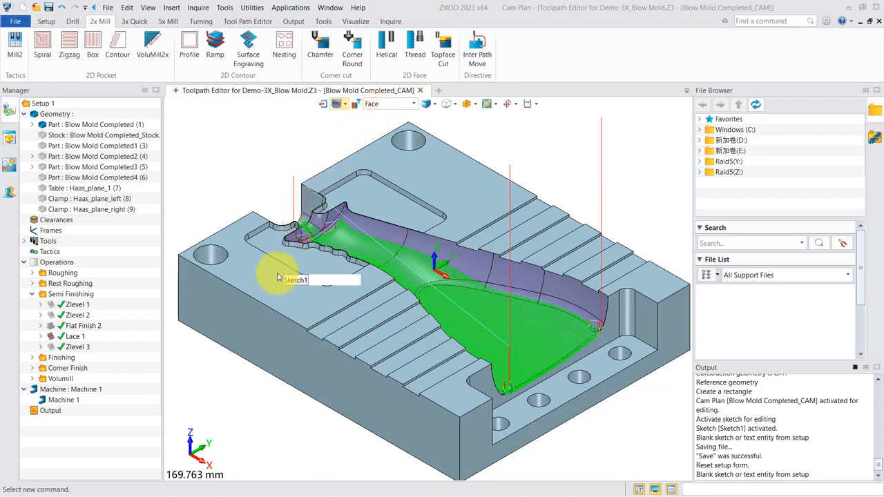
pyautogui.click(457, 193)
pyautogui.press('Escape')
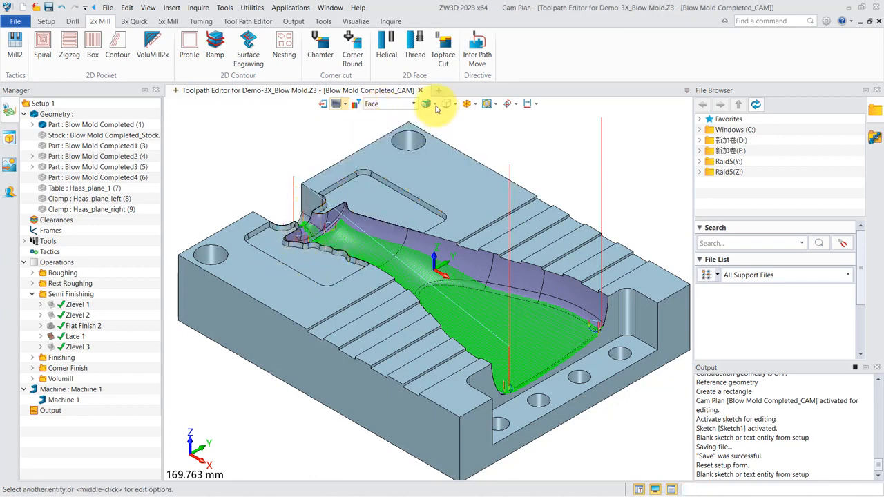
# - View the mold and its toolpath in Wireframe display, and return to Shade display
pyautogui.click(434, 104)
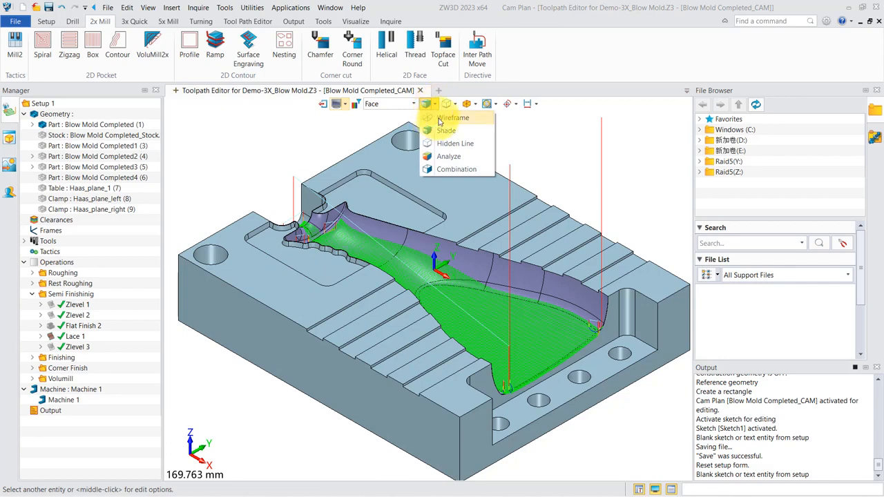
pyautogui.click(447, 118)
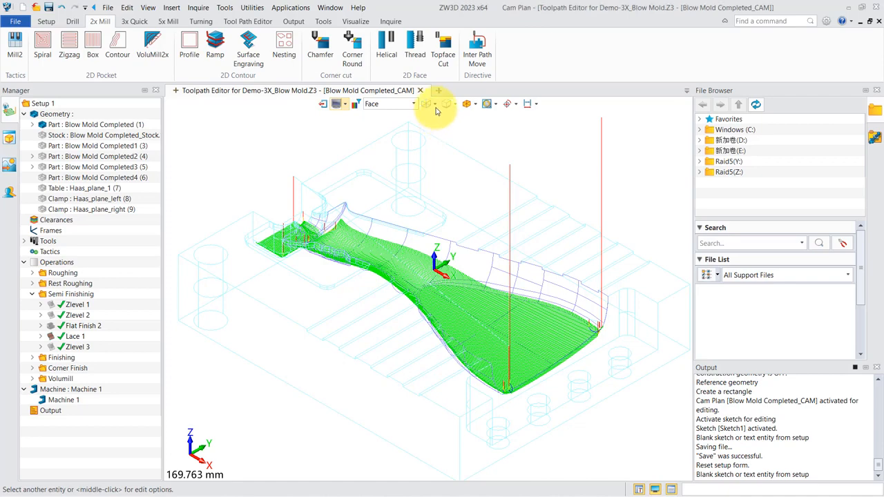
pyautogui.click(435, 104)
pyautogui.click(433, 131)
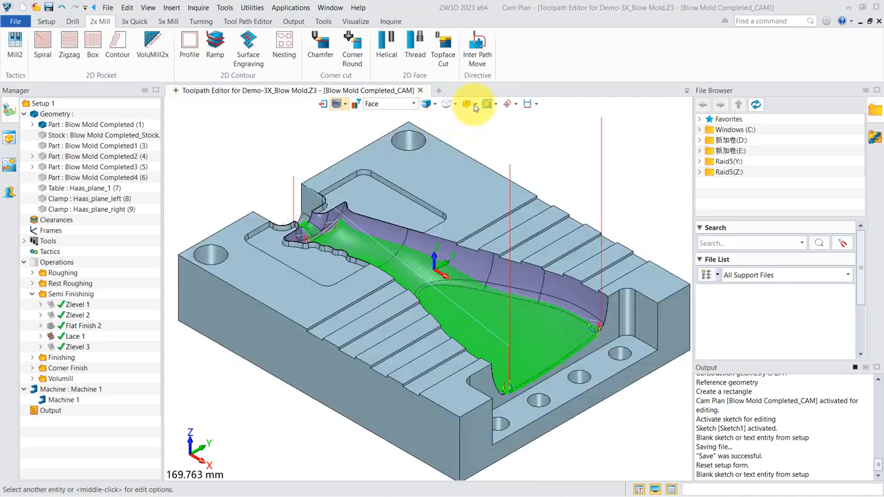
# - View the mold from the top, and return to the isometric view
pyautogui.click(475, 105)
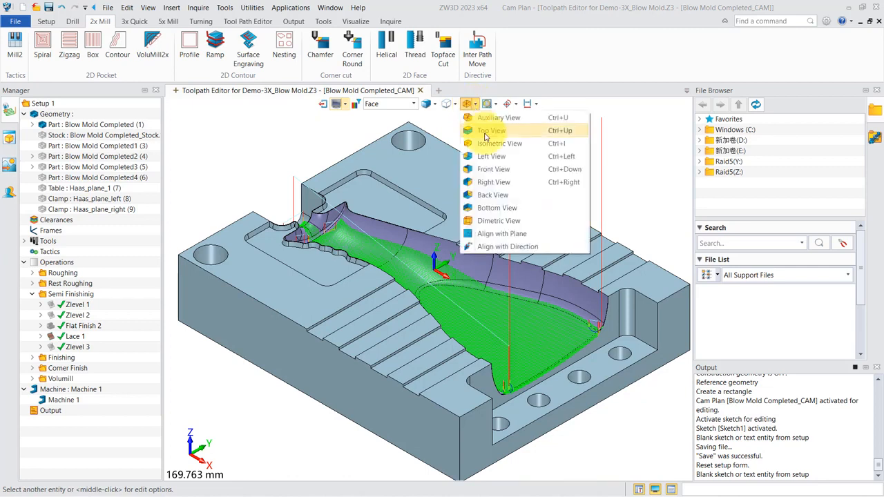
pyautogui.click(486, 133)
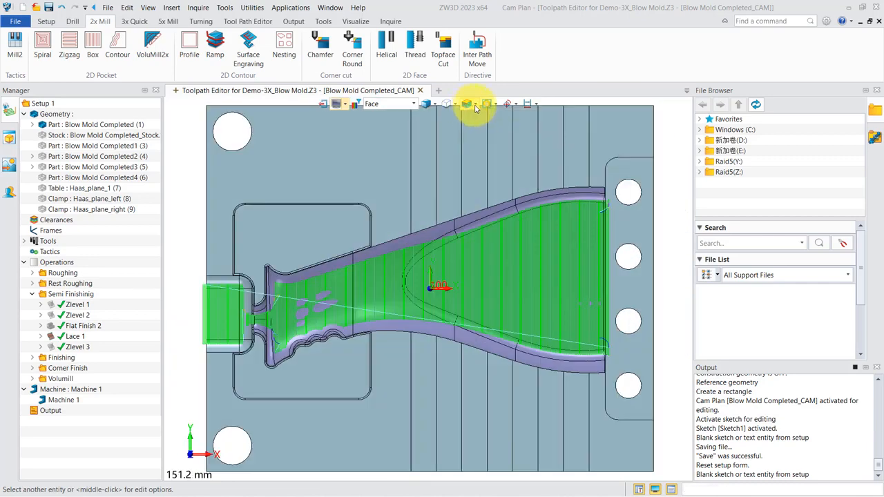
pyautogui.click(476, 105)
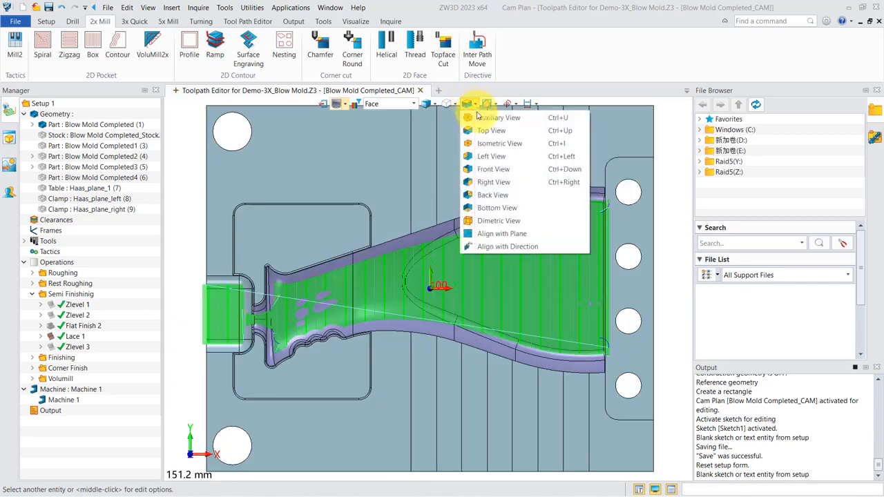
pyautogui.click(494, 144)
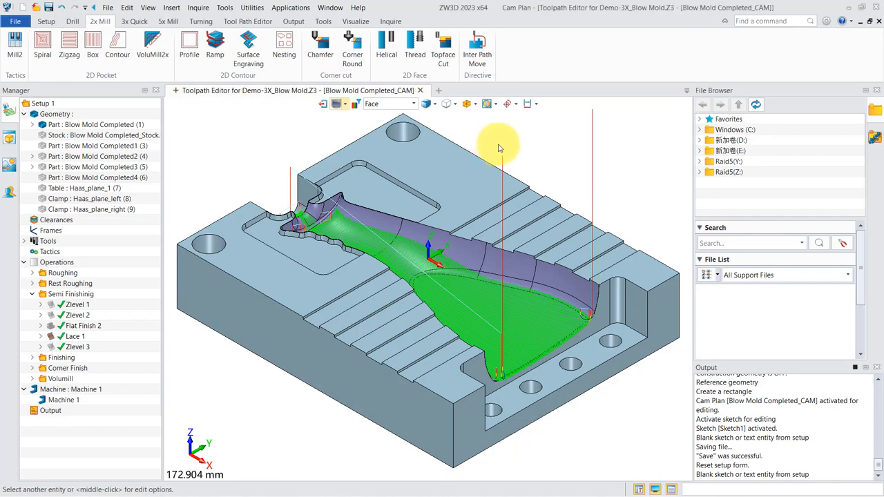
pyautogui.middleClick(500, 148)
pyautogui.click(500, 151)
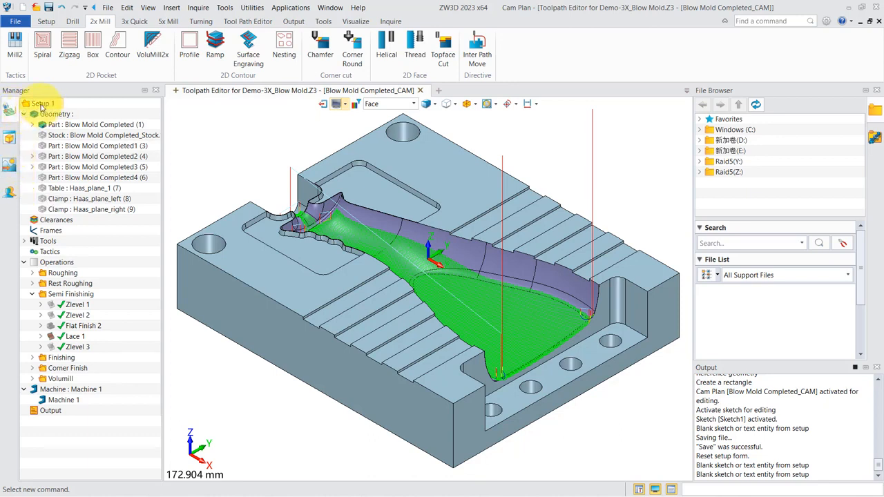
# - Review the Cam Plan Manager display settings for Setup 1 and accept them
pyautogui.rightClick(42, 108)
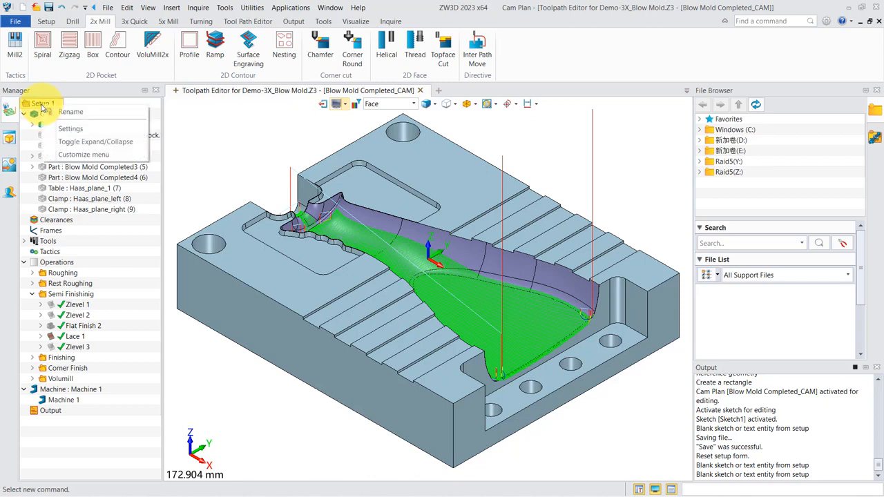
pyautogui.click(68, 131)
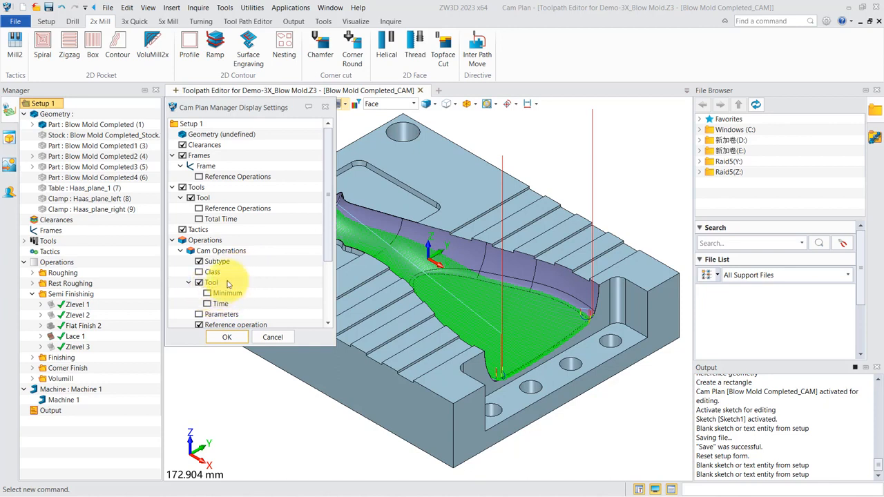
pyautogui.click(228, 336)
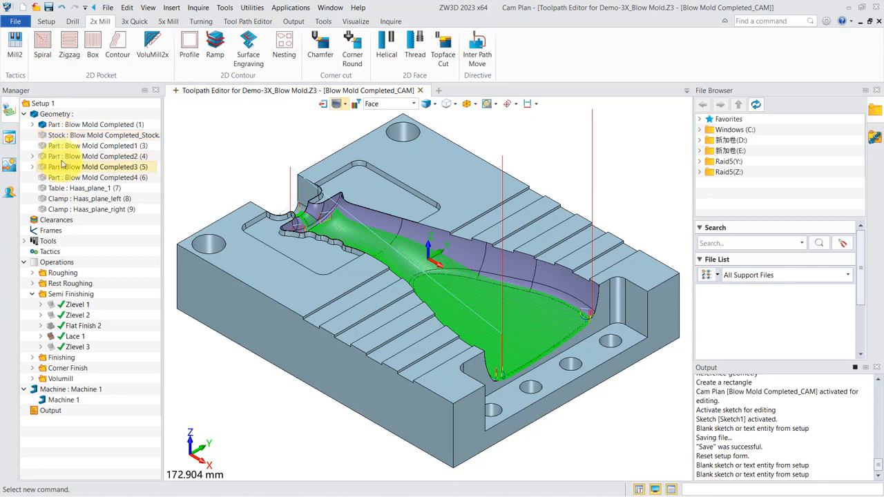
# - Review the Clearances settings of Setup 1 without editing them, and look over the commands available for Frames
pyautogui.doubleClick(59, 223)
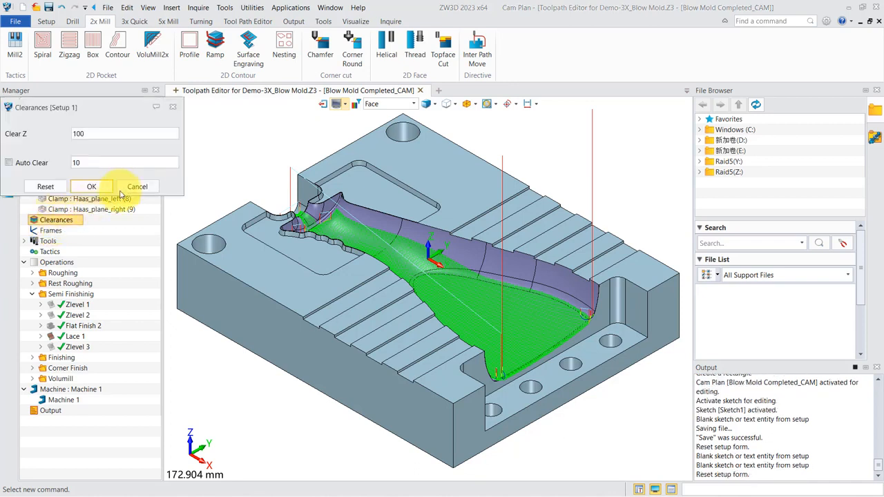
pyautogui.click(142, 185)
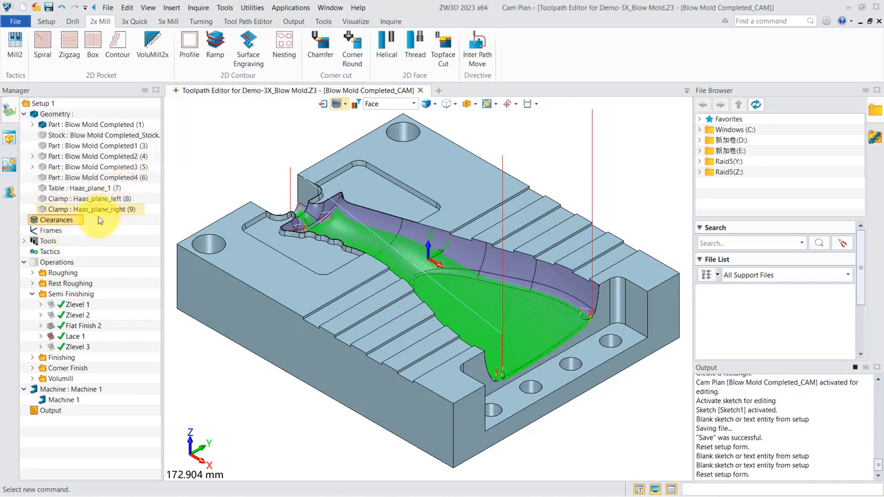
pyautogui.rightClick(58, 233)
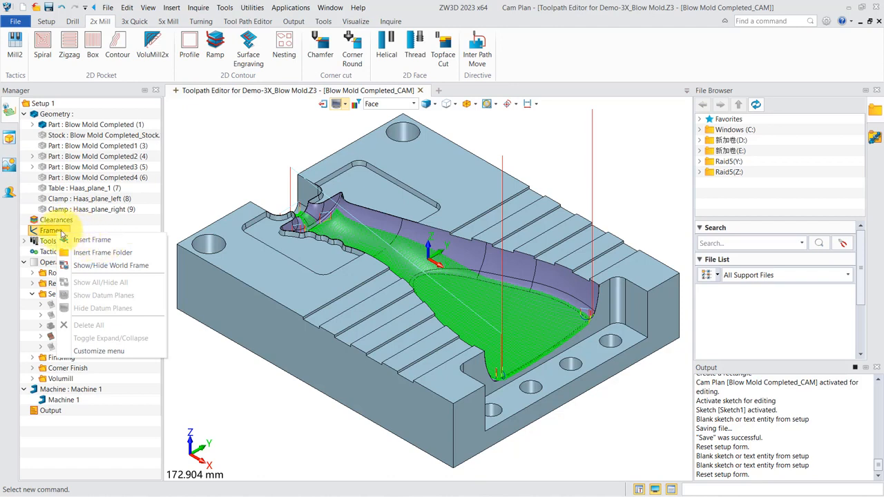
pyautogui.click(62, 235)
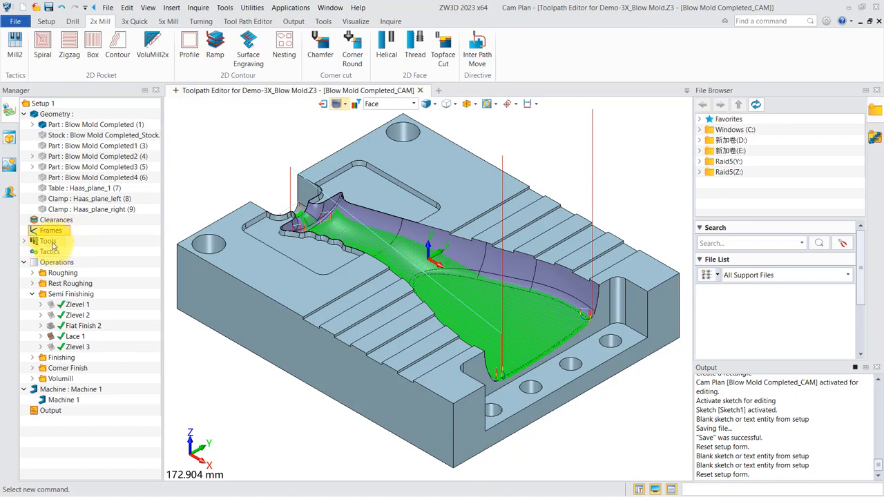
# - Look over the commands available for Tools and Tactics, expanding and collapsing the Tools branch in between
pyautogui.rightClick(53, 246)
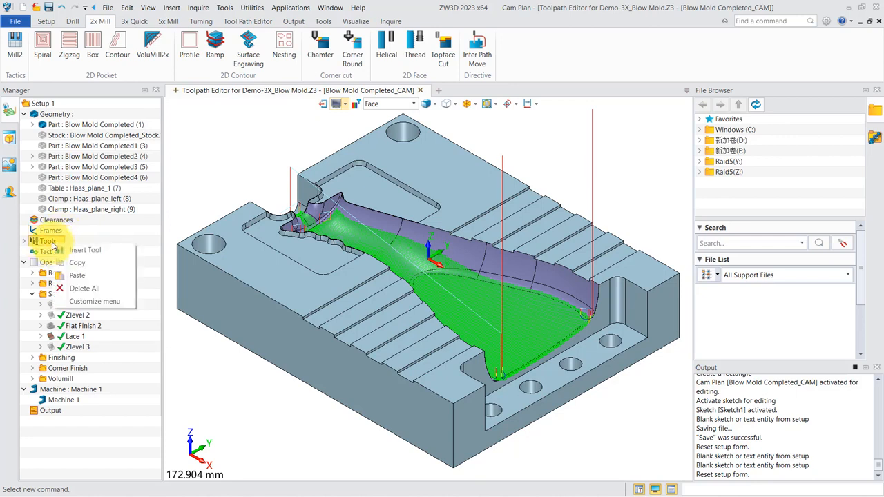
pyautogui.click(78, 242)
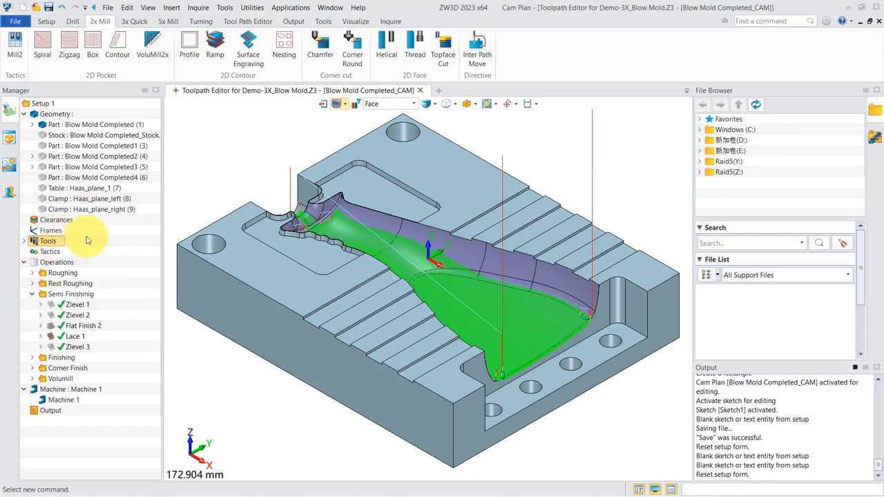
pyautogui.click(24, 241)
pyautogui.click(24, 242)
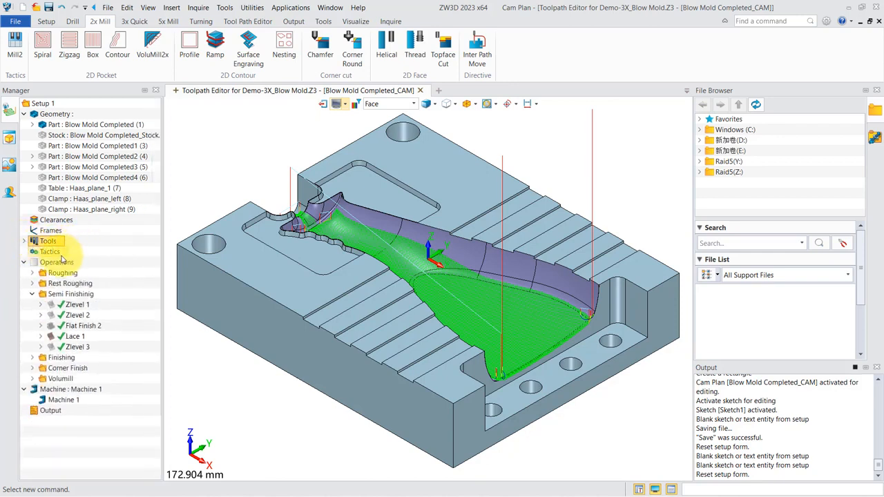
pyautogui.rightClick(55, 253)
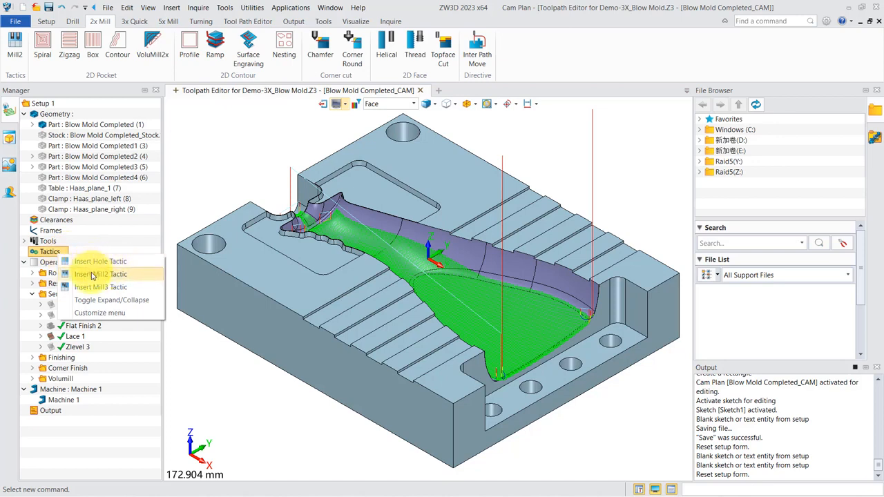
pyautogui.click(132, 242)
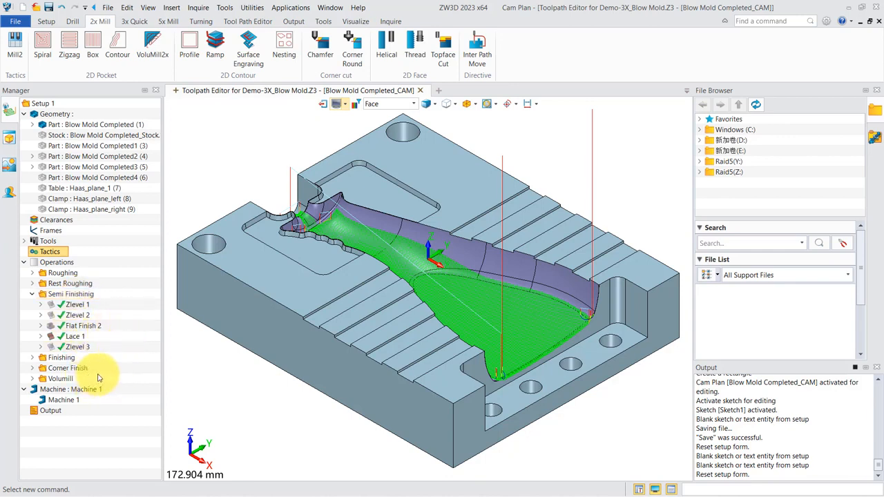
# - Open the definition of Machine 1 and browse its available post configurations without picking another one
pyautogui.doubleClick(67, 402)
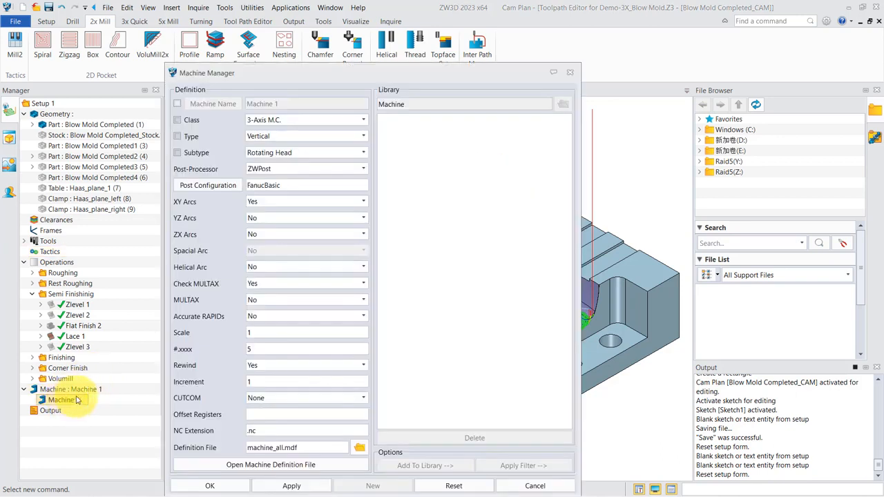
pyautogui.click(221, 188)
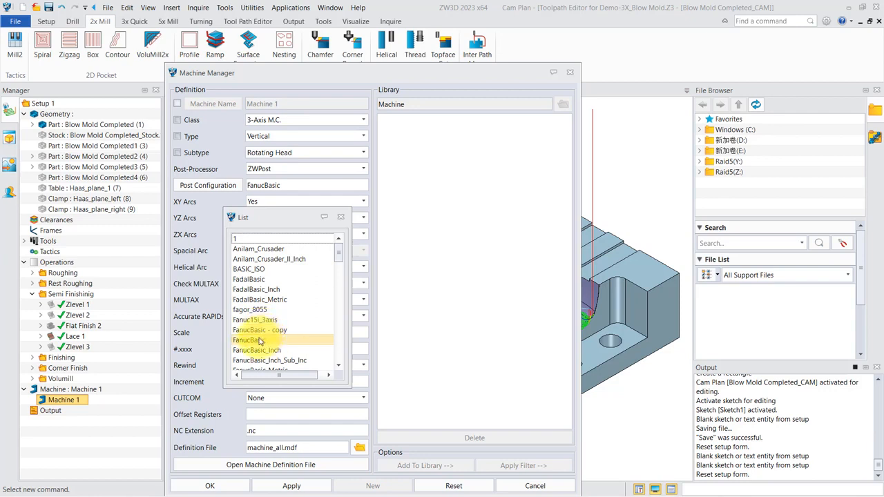
pyautogui.scroll(-6, 259, 330)
pyautogui.scroll(-5, 255, 328)
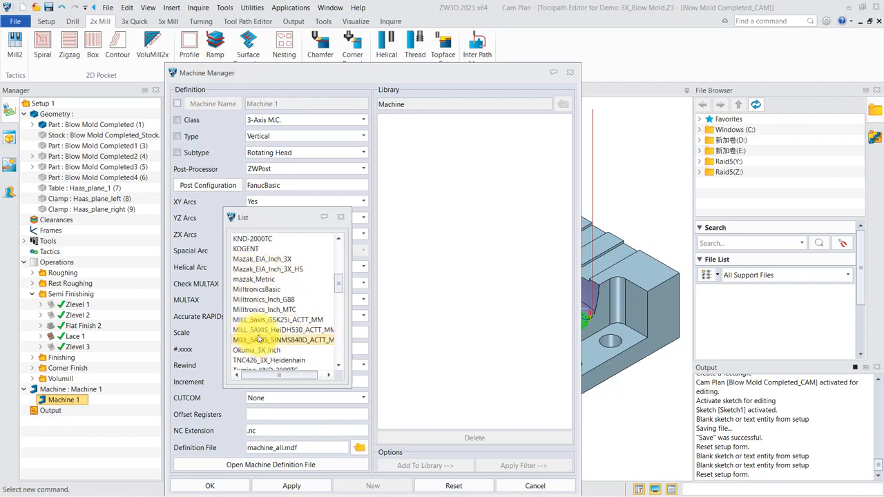
pyautogui.scroll(-6, 269, 312)
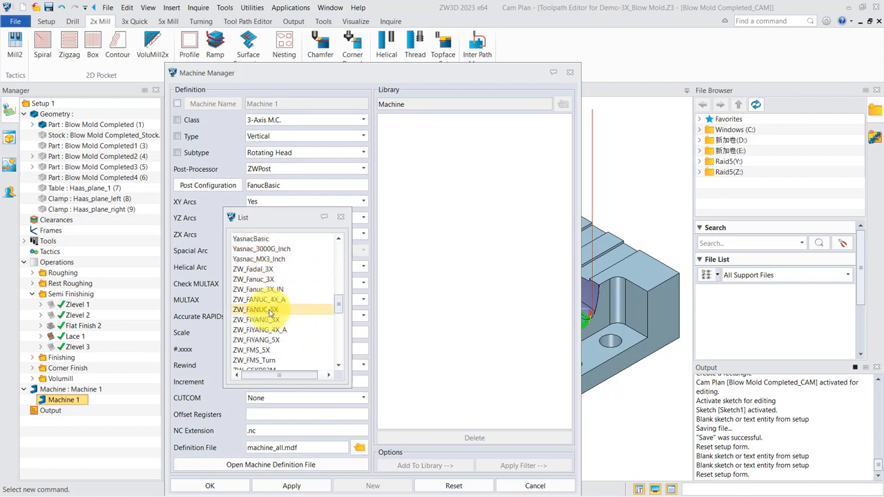
pyautogui.scroll(7, 271, 313)
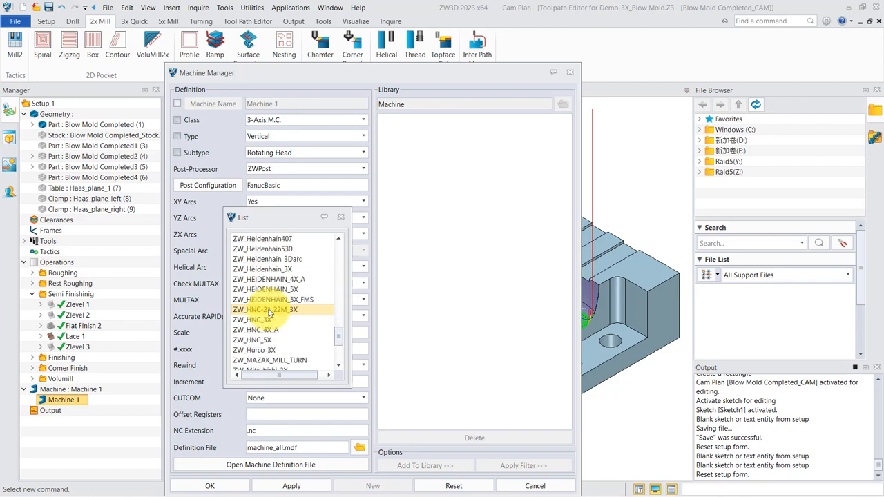
pyautogui.scroll(-6, 280, 332)
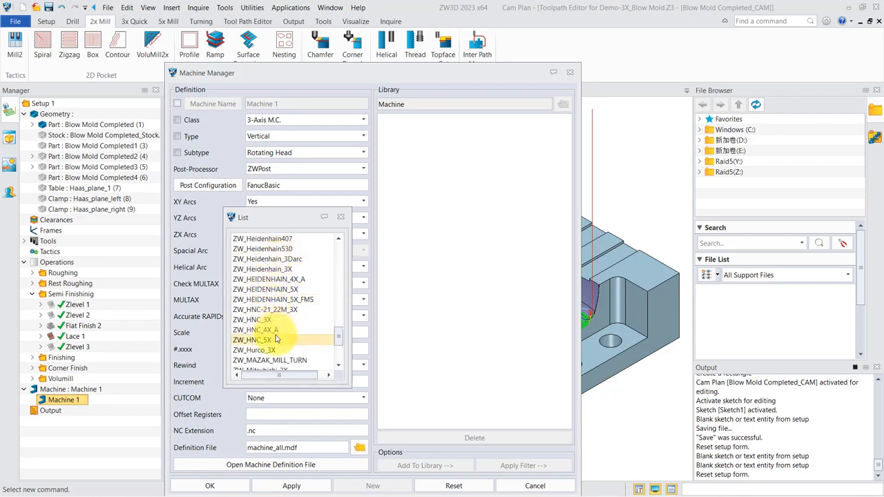
pyautogui.click(341, 217)
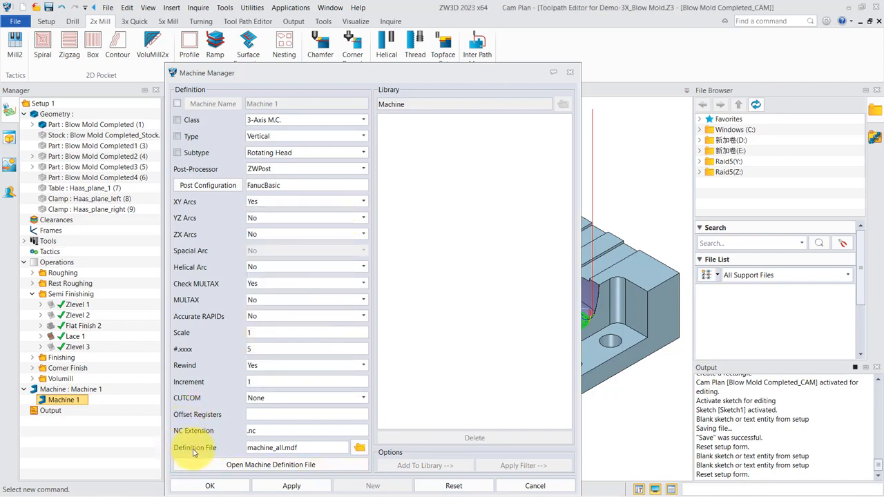
# - Look over the commands available for Output, and close the machine definition without changes
pyautogui.rightClick(54, 413)
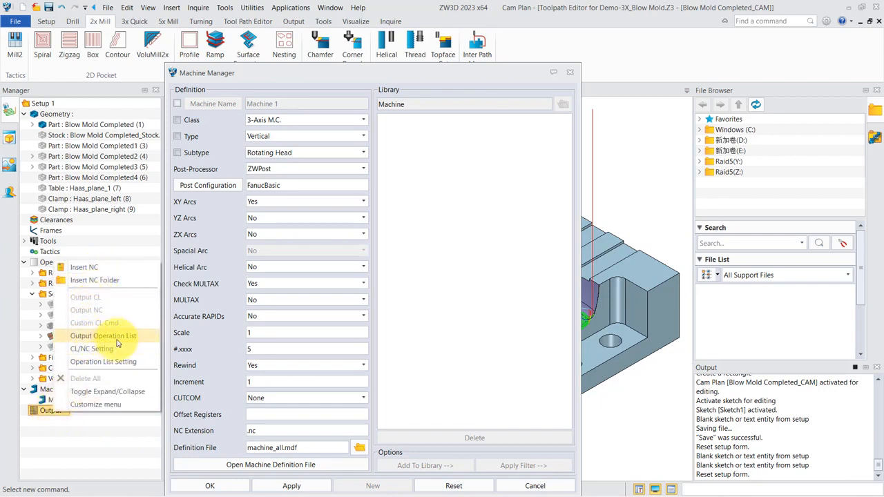
pyautogui.click(99, 442)
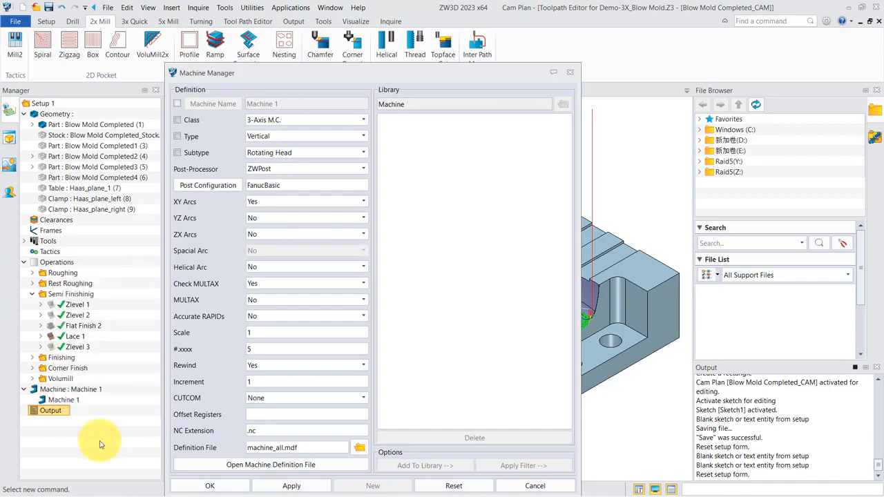
pyautogui.click(570, 72)
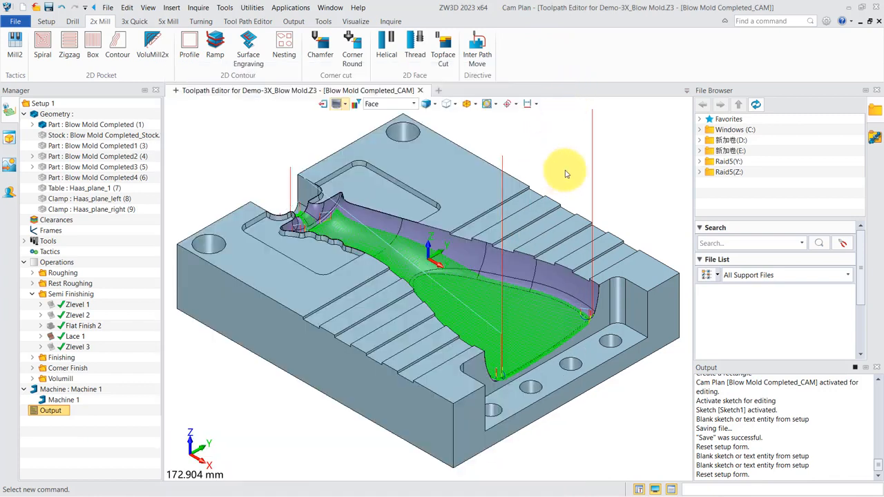
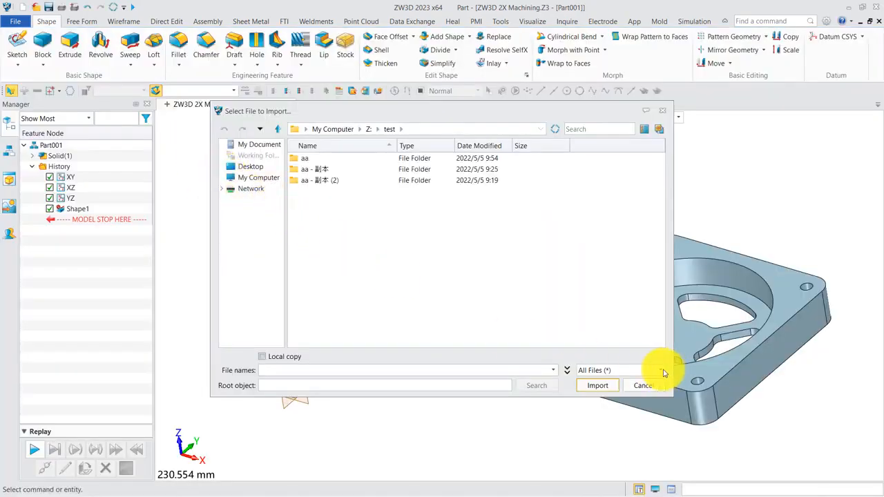
# - Review the file formats available for import, and close the import dialog without importing anything
pyautogui.click(662, 371)
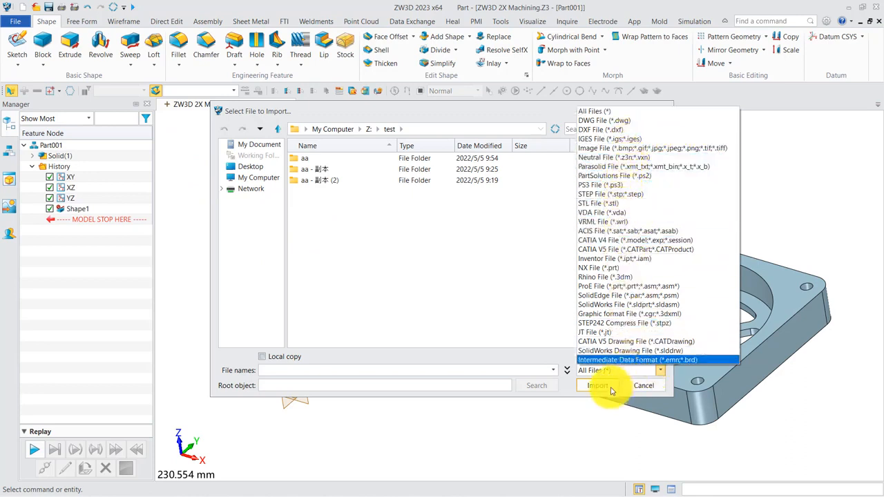
pyautogui.click(638, 386)
pyautogui.click(639, 385)
pyautogui.moveTo(382, 386); pyautogui.dragTo(364, 387, button='middle')
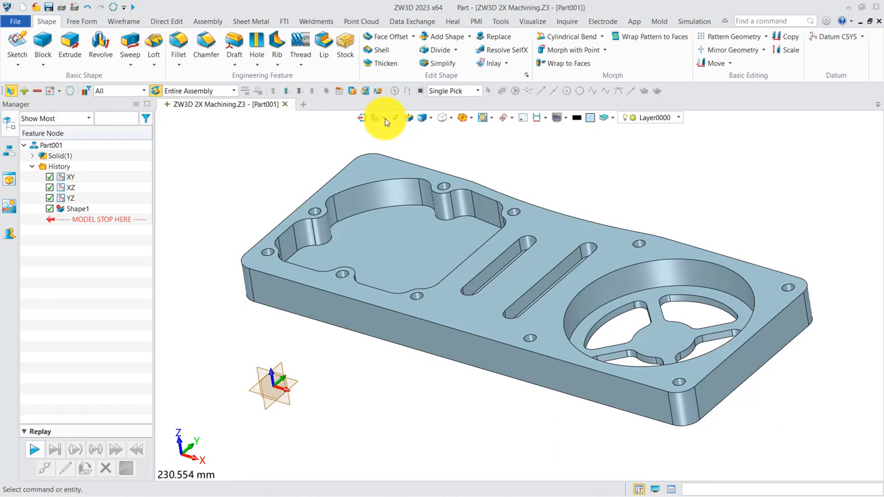
# - Create a CAM plan for the plate part from the MillTemplate, and exit back to the part
pyautogui.click(404, 145)
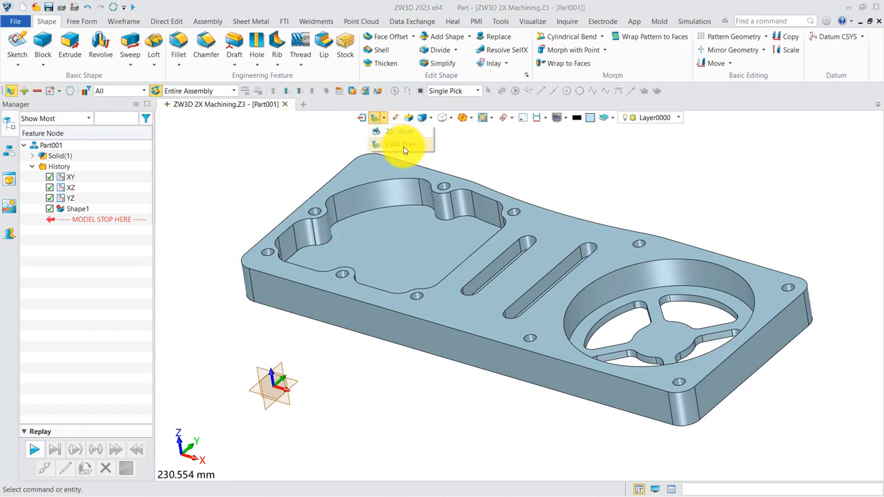
pyautogui.rightClick(500, 151)
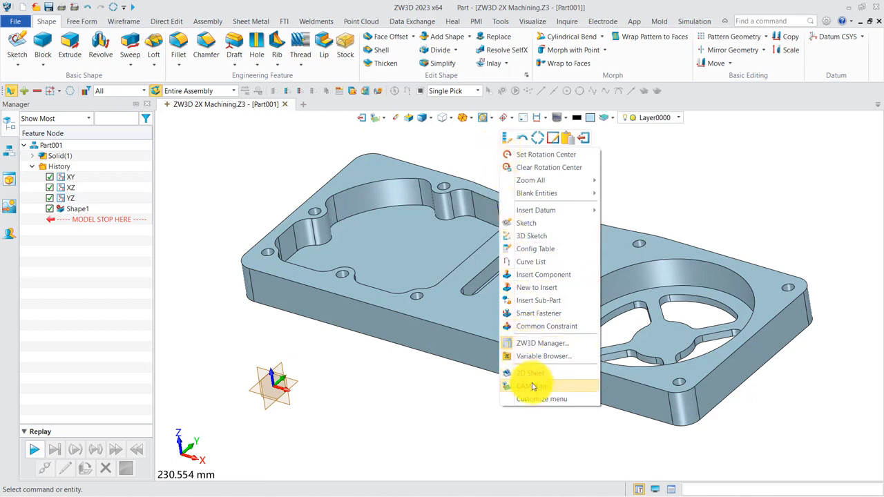
pyautogui.click(532, 387)
pyautogui.click(412, 189)
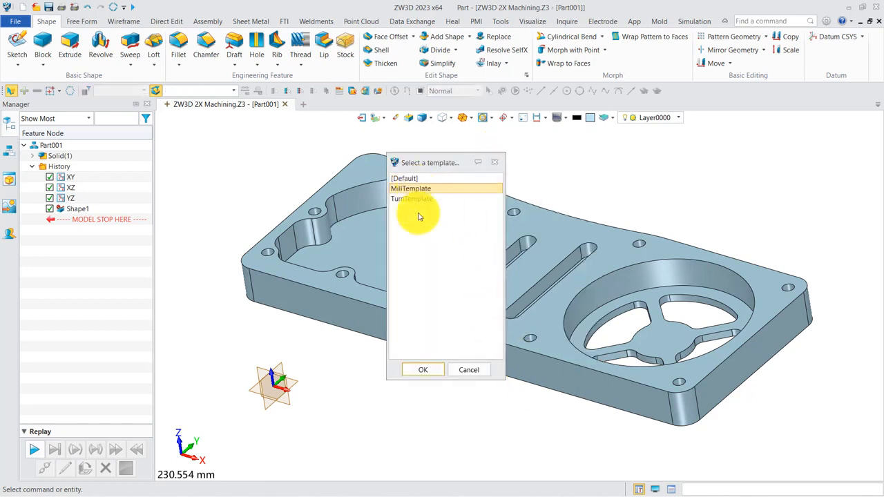
pyautogui.click(437, 373)
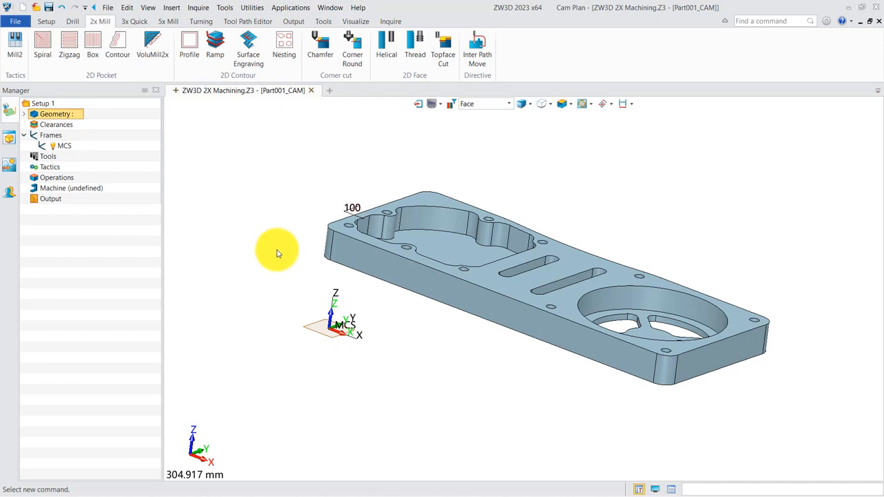
pyautogui.rightClick(277, 253)
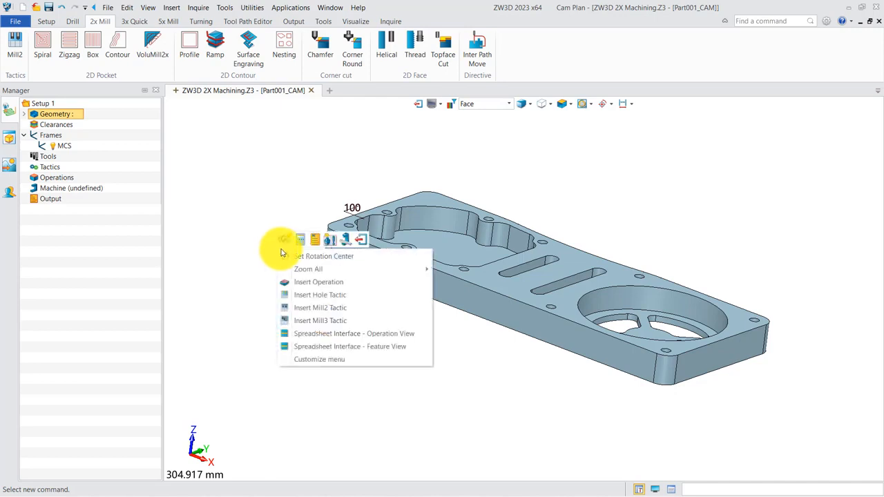
pyautogui.click(361, 234)
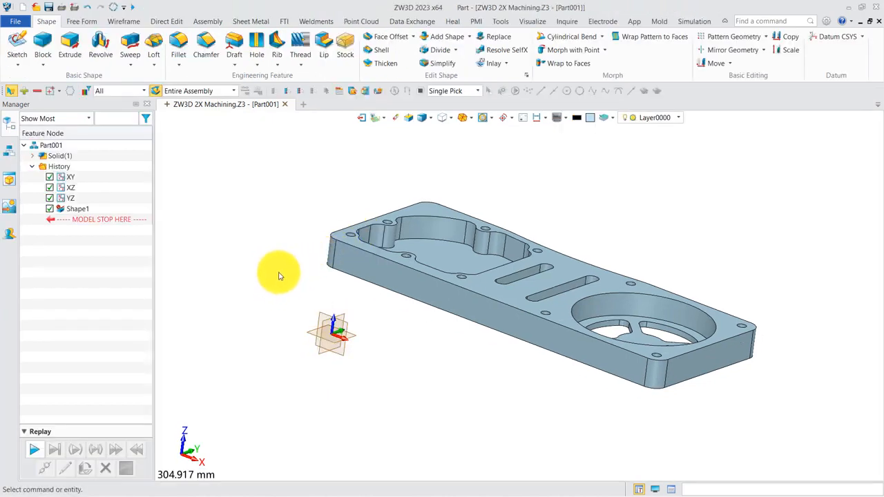
# - Move the plate point to point, from the 50 percent point between the midpoints of its two short top edges, to the origin at 0
pyautogui.click(705, 66)
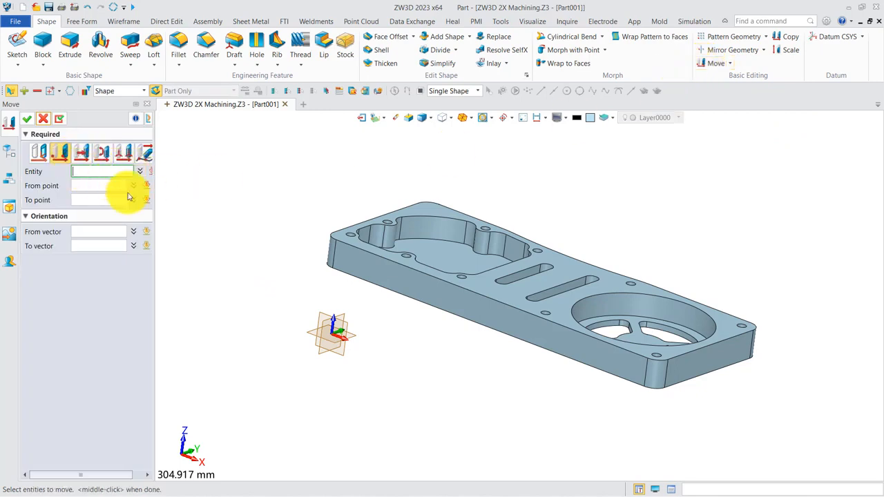
pyautogui.click(339, 246)
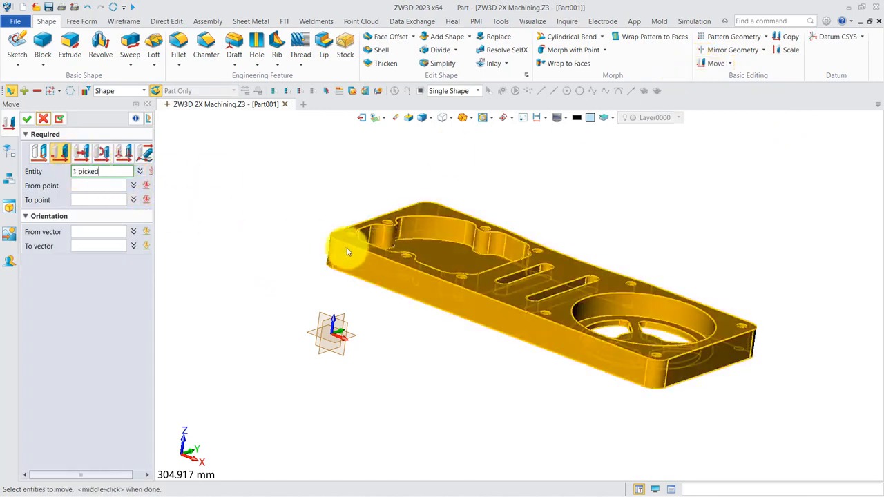
pyautogui.click(113, 186)
pyautogui.rightClick(233, 185)
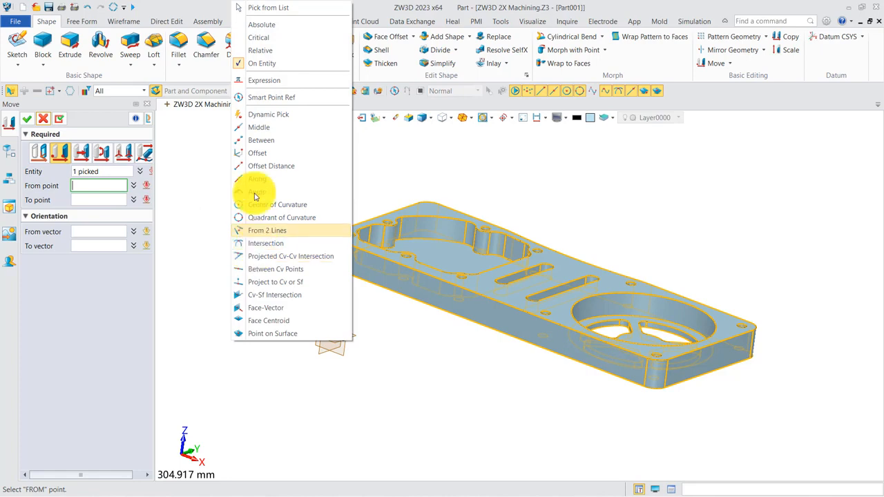
pyautogui.click(255, 140)
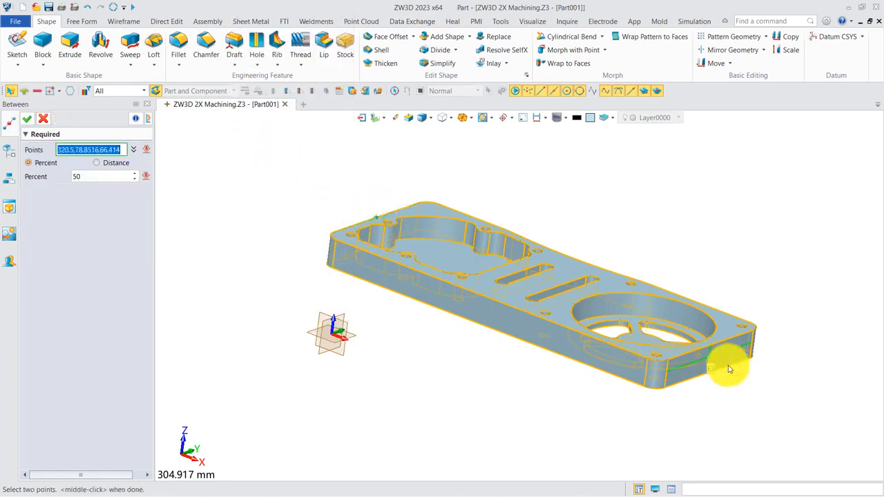
pyautogui.click(711, 347)
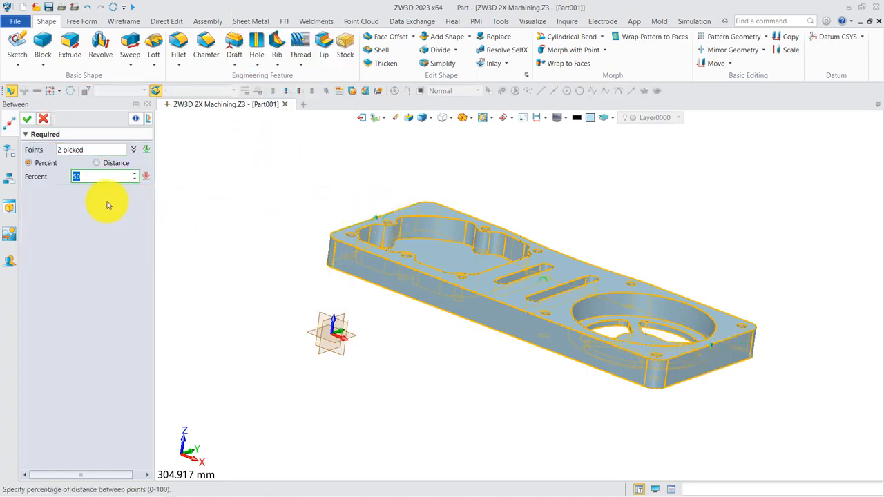
pyautogui.click(27, 119)
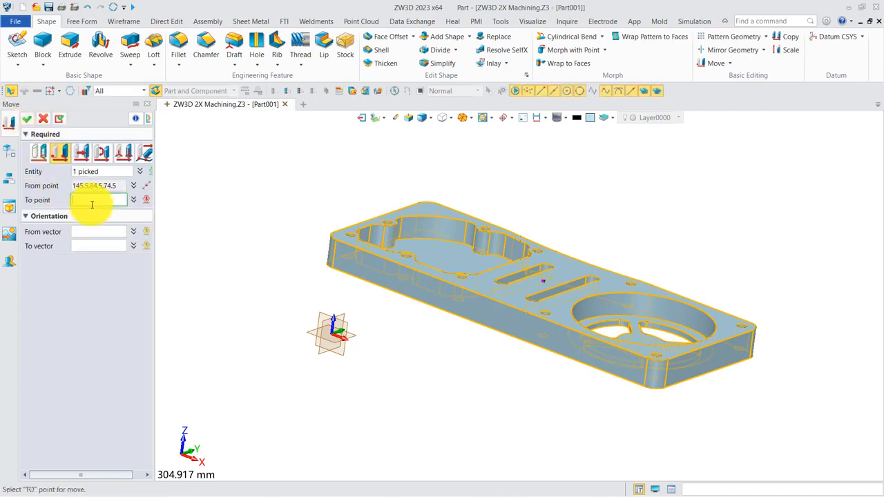
pyautogui.write('0')
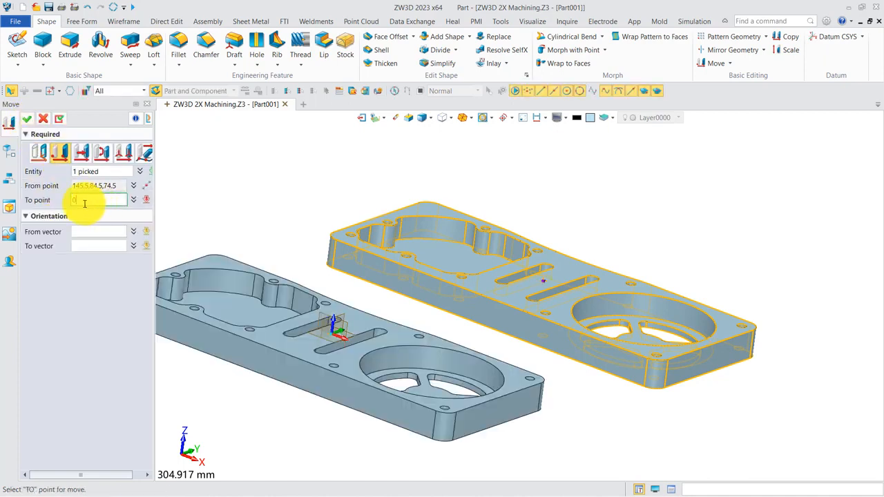
pyautogui.click(27, 118)
pyautogui.scroll(-3, 553, 205)
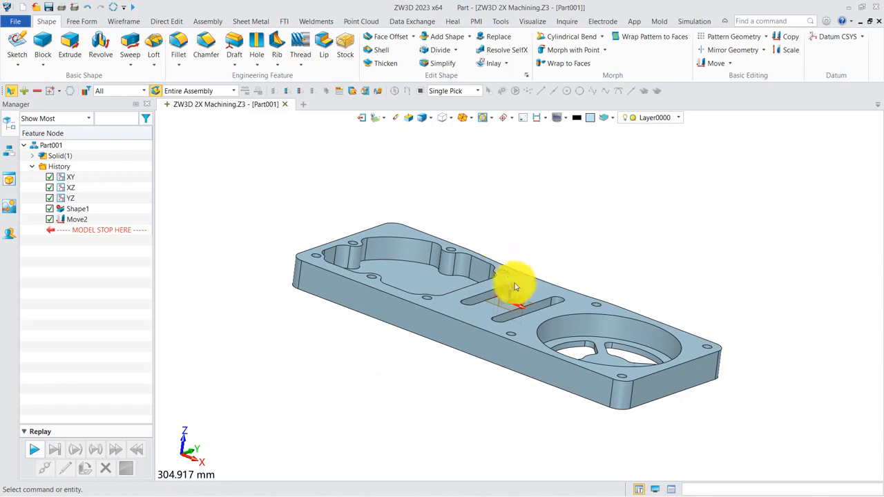
# - Reopen the CAM plan of the moved plate
pyautogui.rightClick(565, 220)
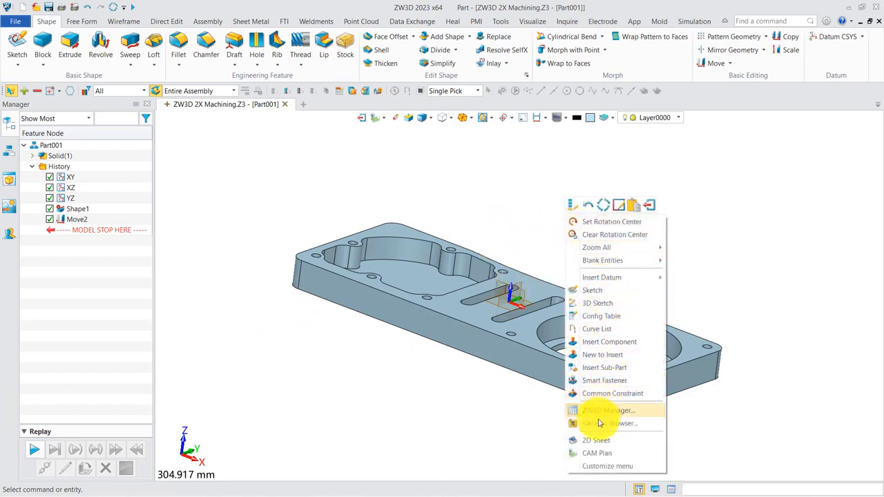
pyautogui.click(597, 453)
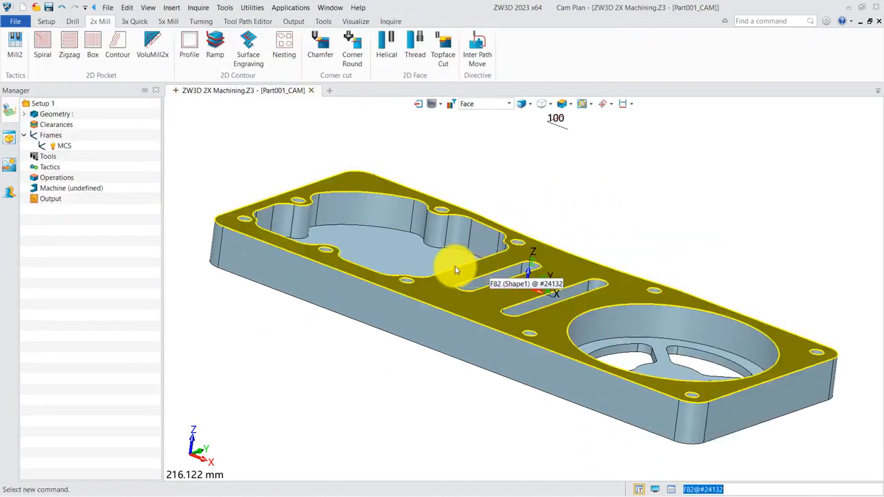
pyautogui.scroll(5, 456, 270)
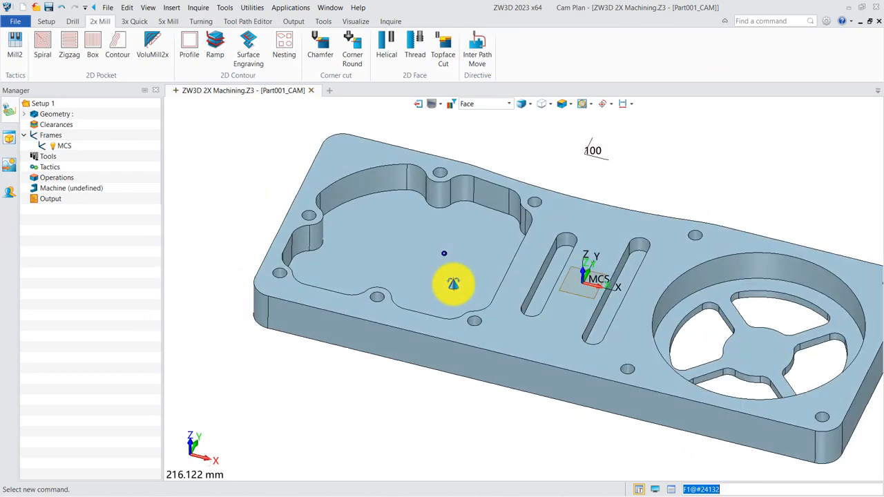
pyautogui.moveTo(532, 290); pyautogui.dragTo(483, 283, button='middle')
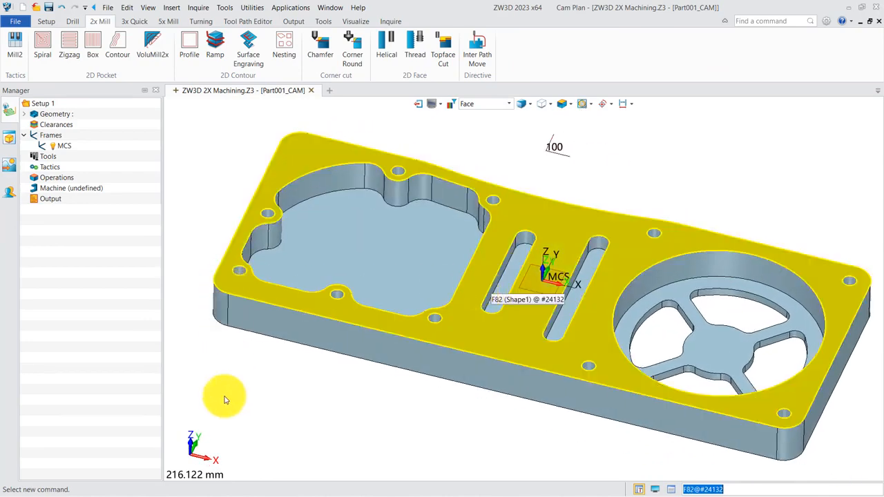
# - Insert a frame named Frame 1 in Setup 1 and create its datum plane on the plate's top face
pyautogui.rightClick(50, 136)
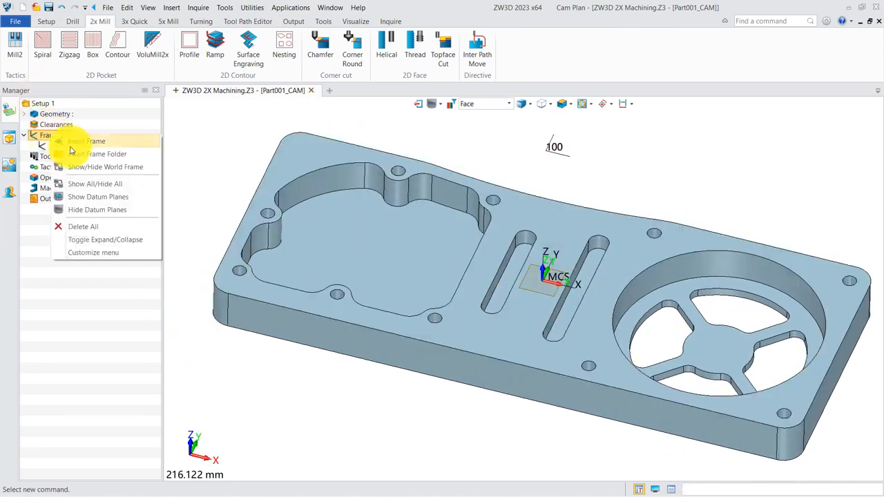
pyautogui.click(81, 143)
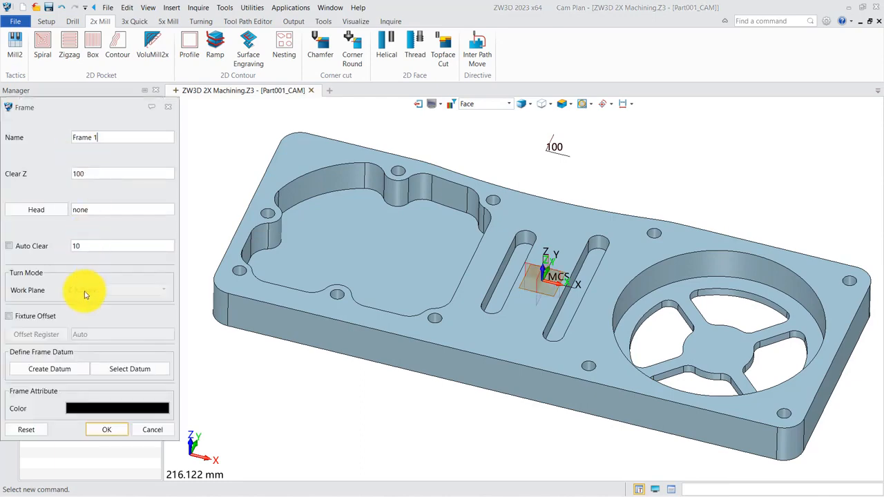
pyautogui.click(70, 372)
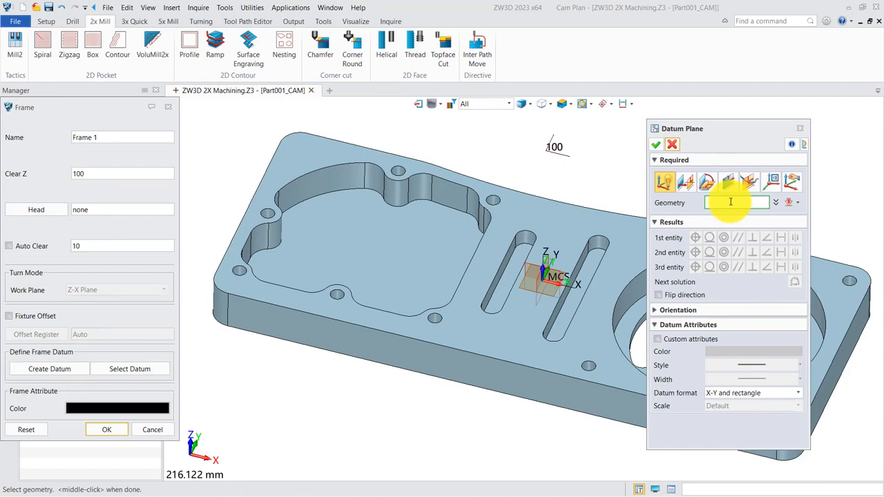
pyautogui.click(464, 333)
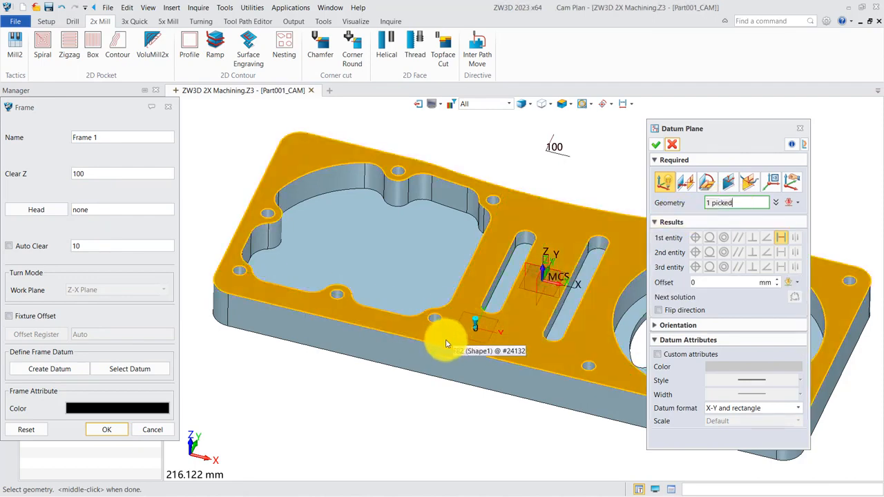
# - Set the datum origin with From 2 Lines at the corner of the top face's long front edge and short pocket-side edge, and confirm the frame
pyautogui.click(665, 326)
pyautogui.click(721, 340)
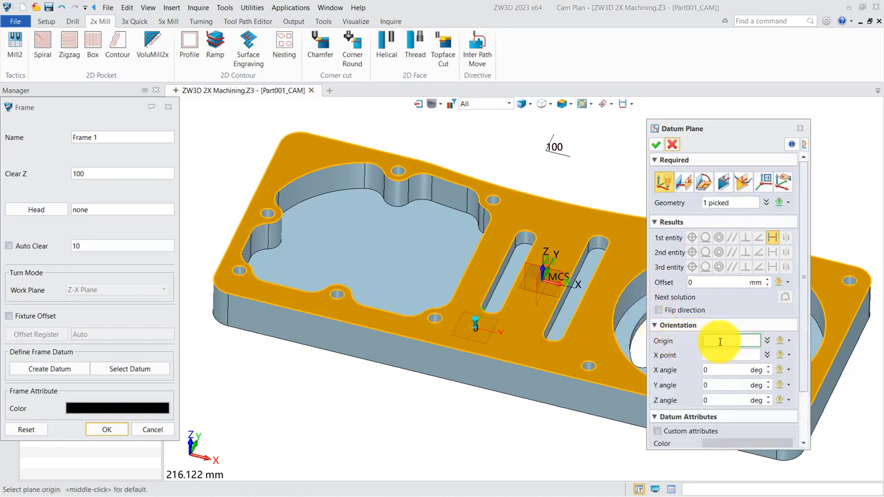
pyautogui.rightClick(252, 378)
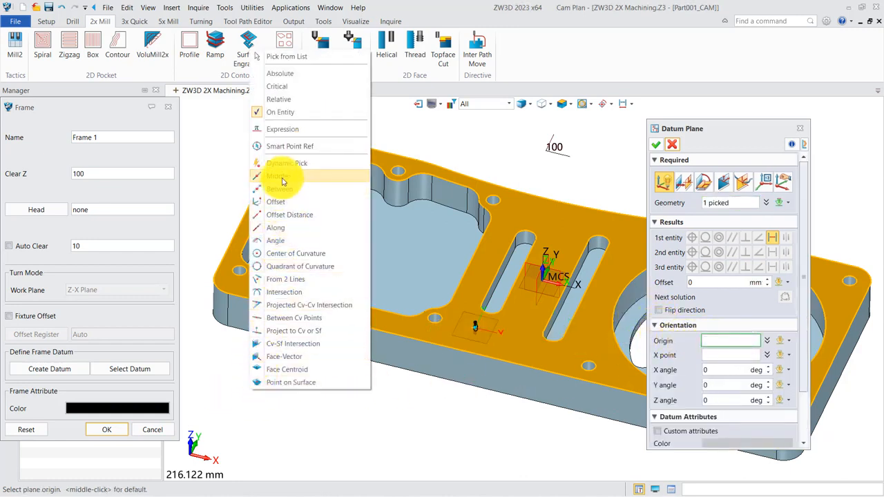
pyautogui.click(281, 280)
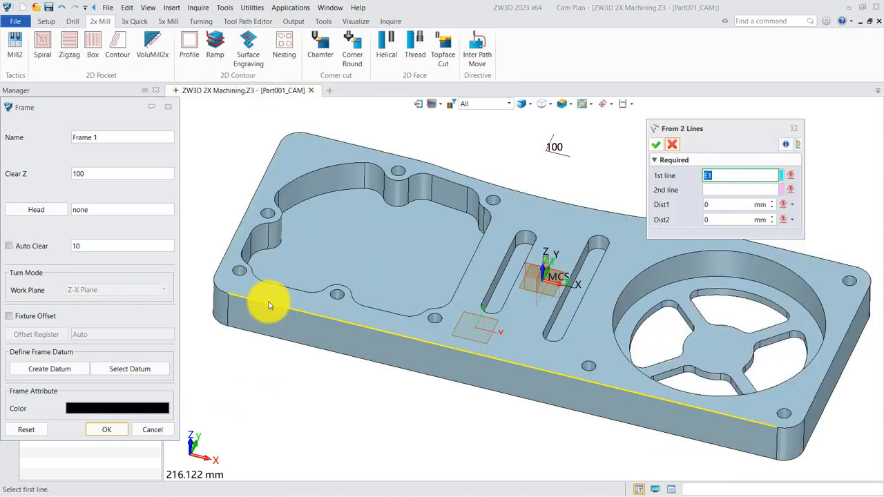
pyautogui.click(266, 301)
pyautogui.click(234, 241)
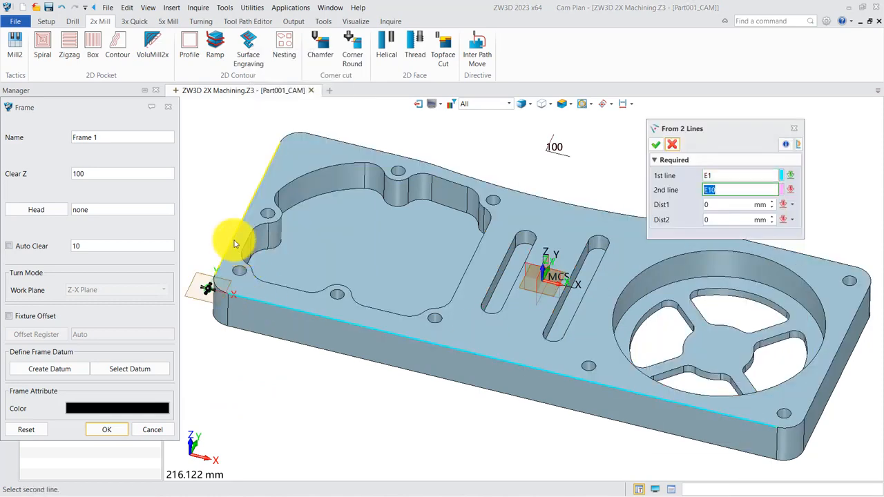
pyautogui.click(657, 147)
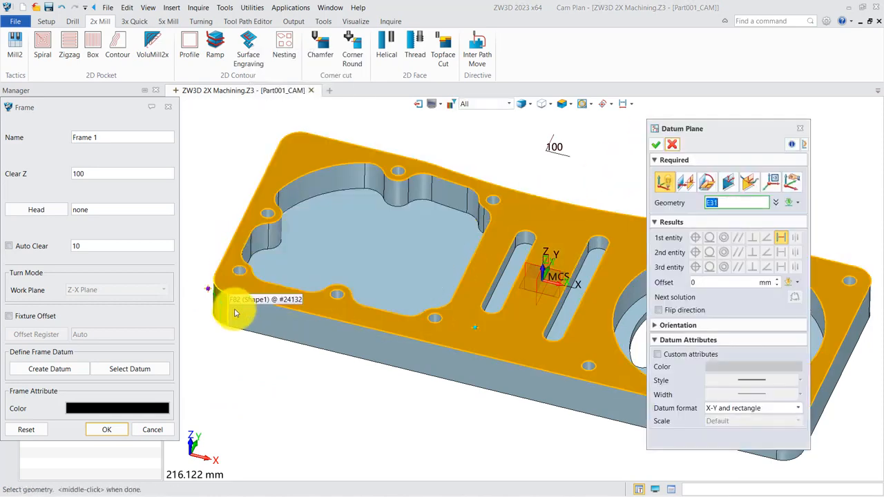
pyautogui.click(660, 143)
pyautogui.moveTo(339, 413); pyautogui.dragTo(328, 399, button='right')
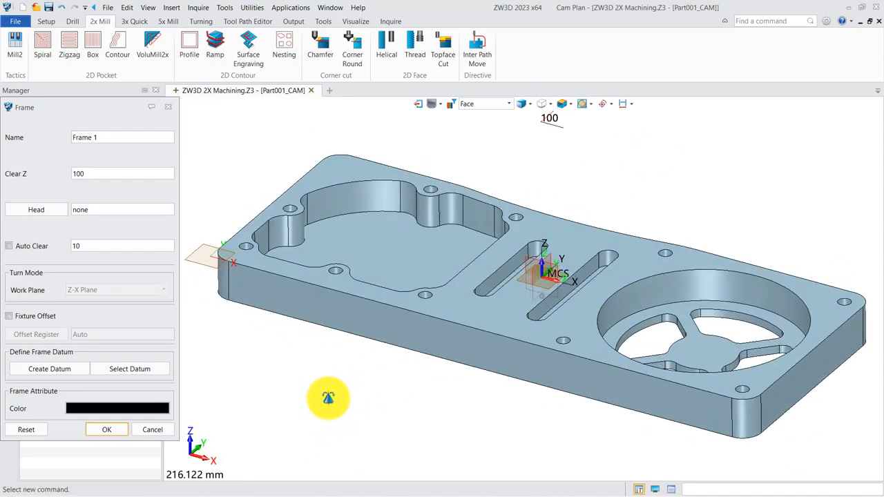
pyautogui.click(106, 430)
pyautogui.moveTo(292, 389); pyautogui.dragTo(355, 375, button='middle')
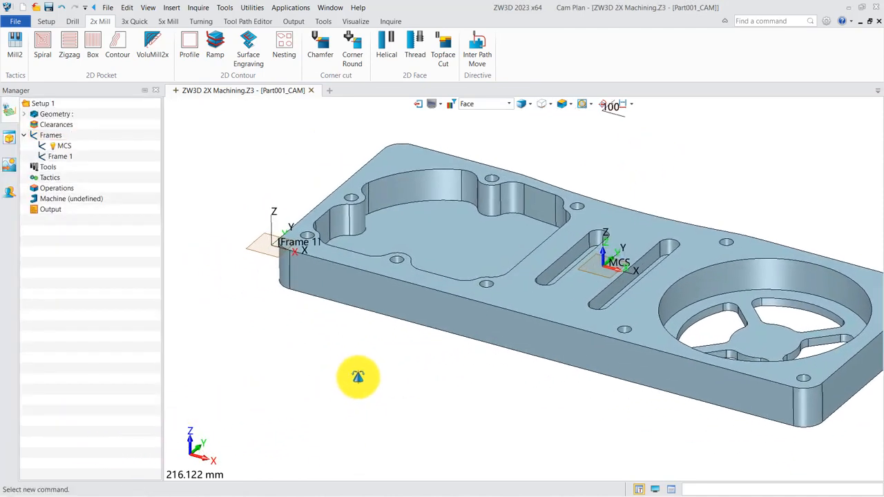
pyautogui.scroll(2, 345, 375)
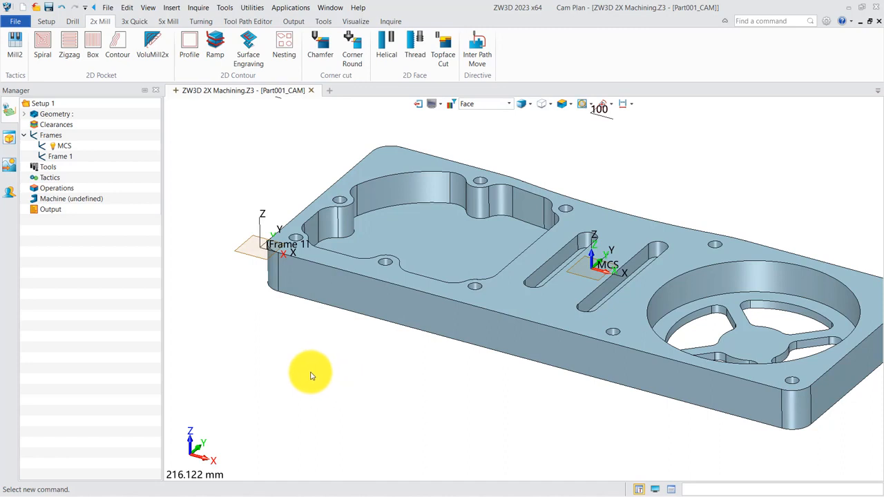
pyautogui.moveTo(318, 370); pyautogui.dragTo(298, 378, button='middle')
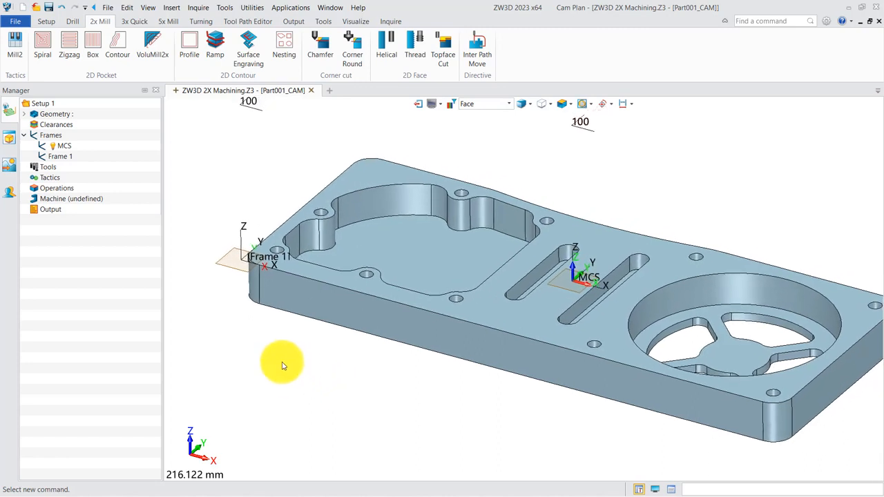
# - Inspect the surface curvature at points on the plate's top face and on the curved wall of the irregular pocket
pyautogui.click(390, 22)
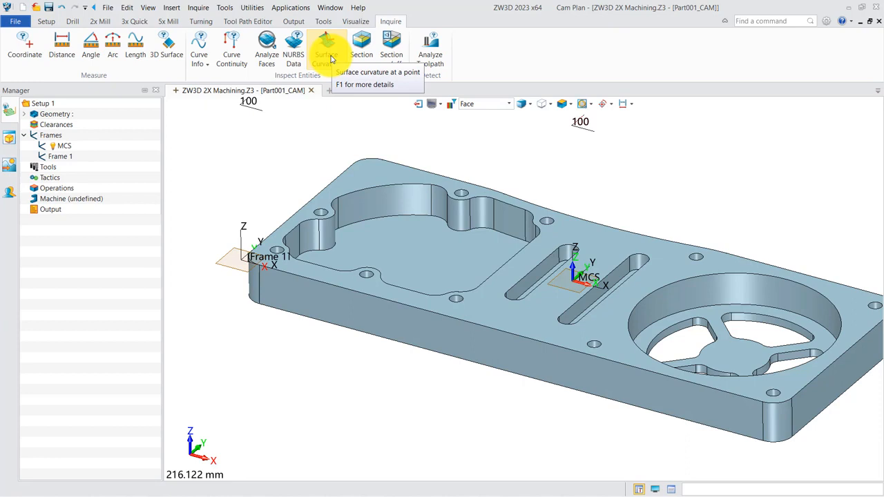
pyautogui.click(331, 60)
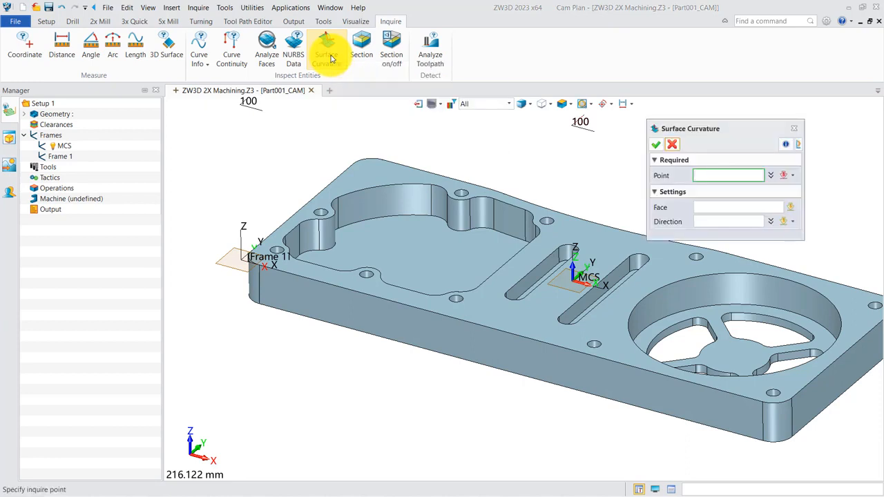
pyautogui.click(465, 215)
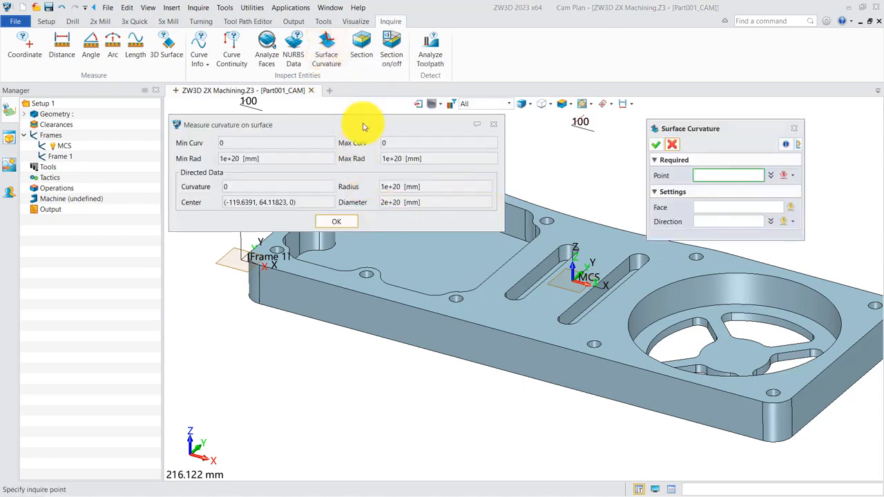
pyautogui.moveTo(369, 125); pyautogui.dragTo(328, 105)
pyautogui.click(493, 197)
pyautogui.click(488, 216)
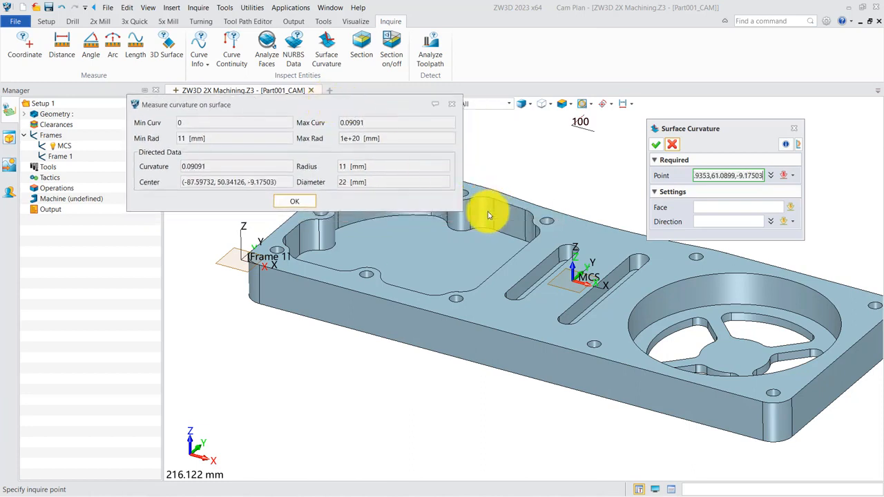
pyautogui.click(486, 218)
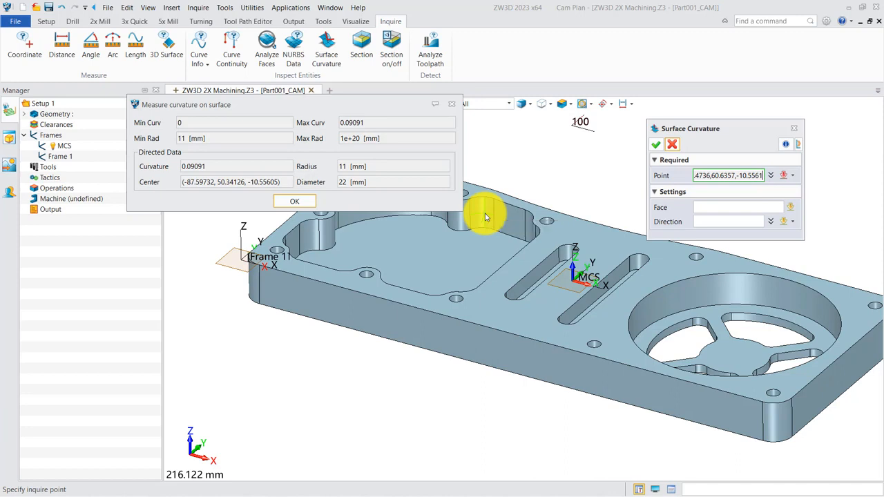
pyautogui.click(511, 217)
pyautogui.click(295, 203)
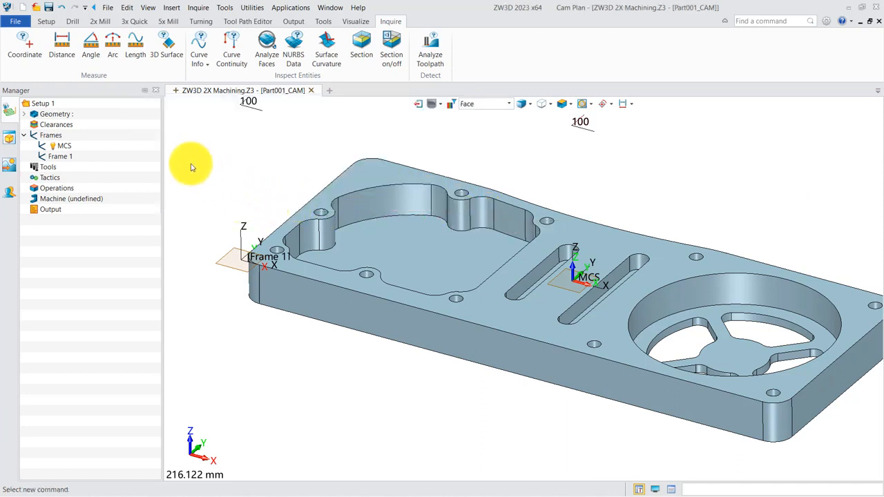
# - Inquire the coordinates of a point on the irregular pocket's floor and one on the round pocket's floor
pyautogui.click(25, 47)
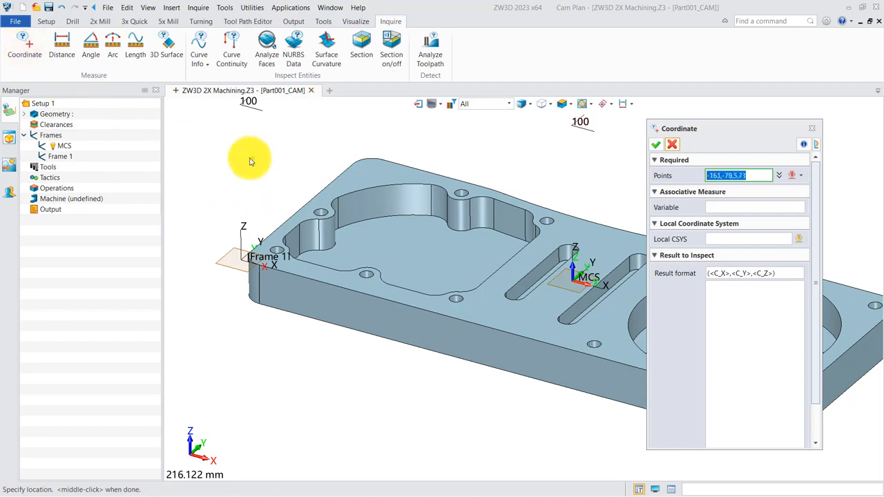
pyautogui.click(396, 242)
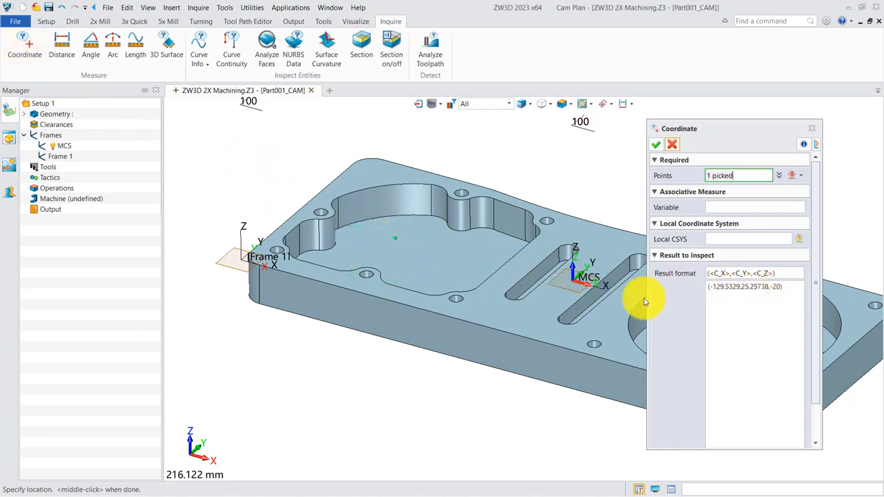
pyautogui.moveTo(636, 297); pyautogui.dragTo(509, 272, button='middle')
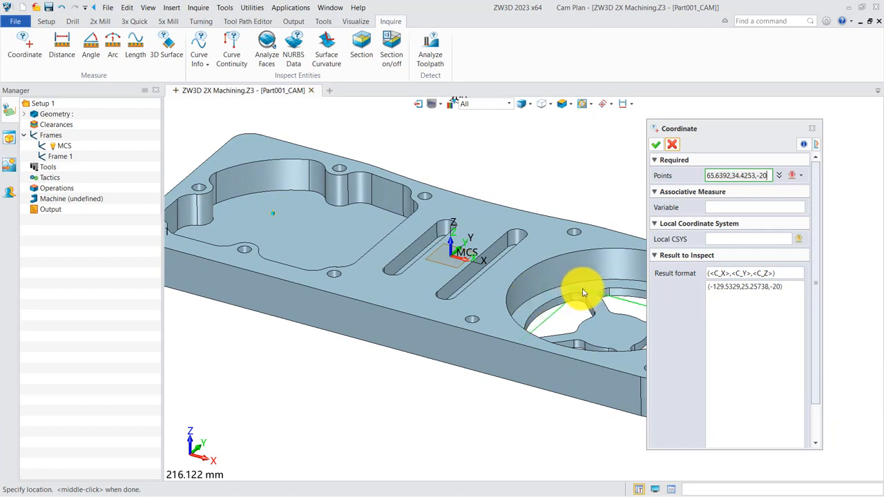
pyautogui.click(583, 293)
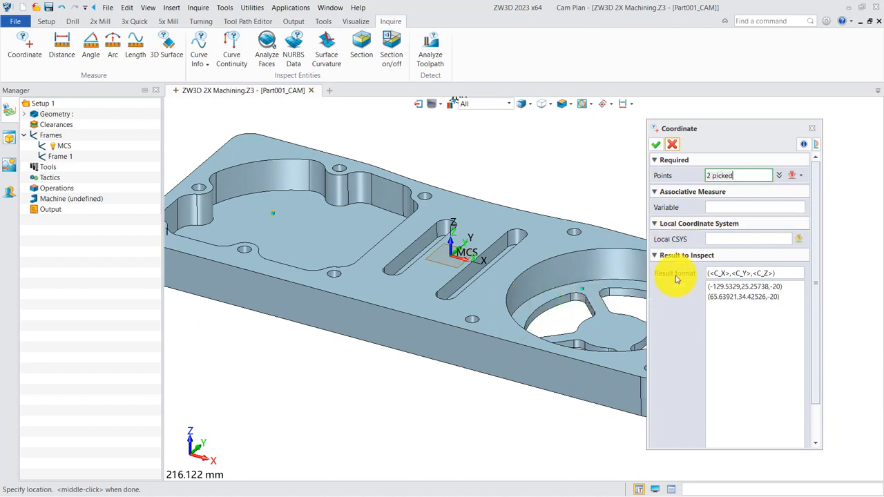
pyautogui.click(658, 149)
pyautogui.scroll(-2, 617, 180)
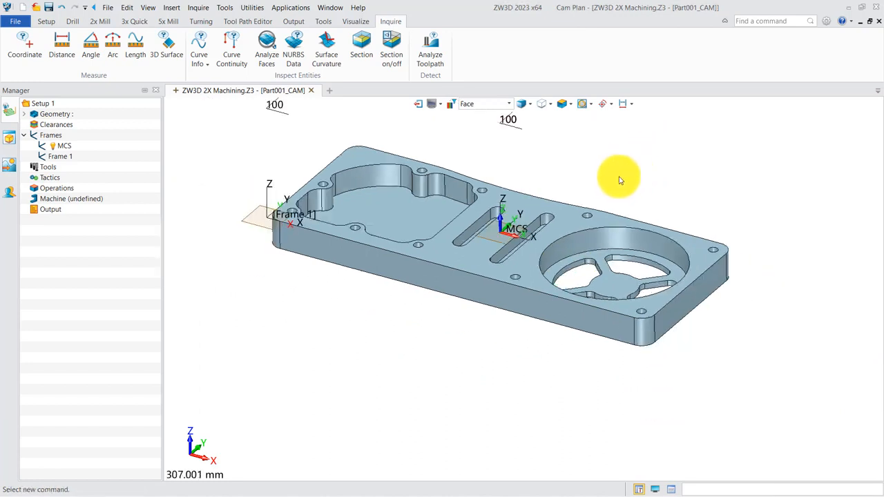
# - Add a box stock of 350 x 140 x 25 mm around the plate with zero allowance on all sides, and hide it
pyautogui.moveTo(371, 251); pyautogui.dragTo(427, 257, button='middle')
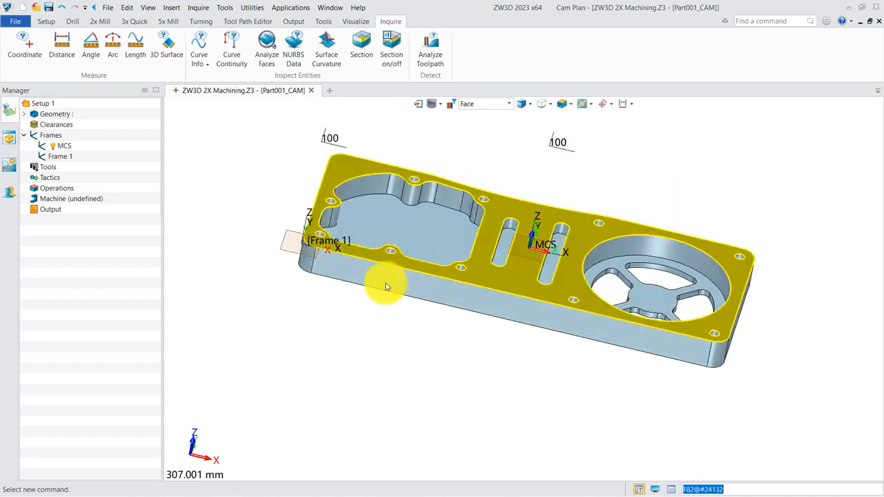
pyautogui.click(46, 21)
pyautogui.click(59, 50)
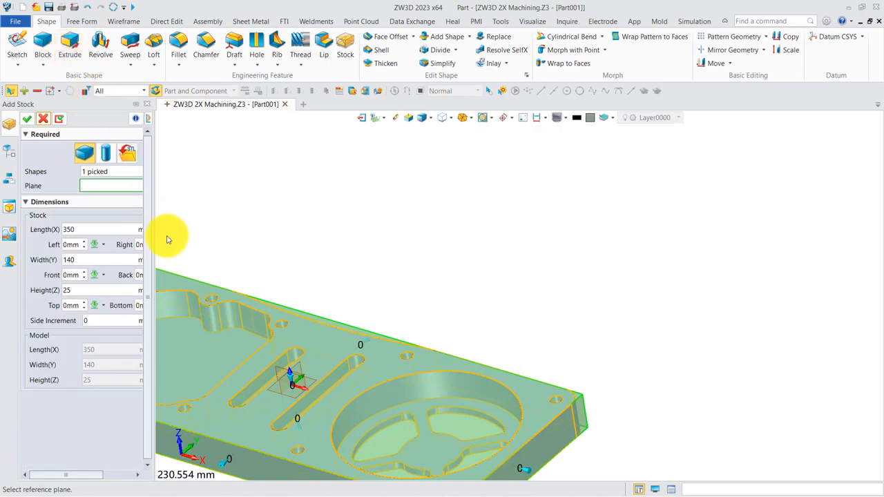
pyautogui.moveTo(154, 228); pyautogui.dragTo(243, 233)
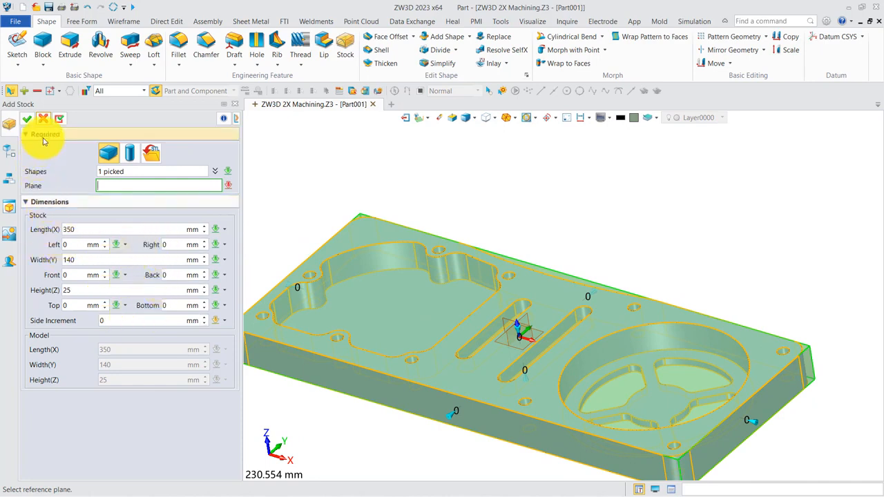
pyautogui.click(27, 120)
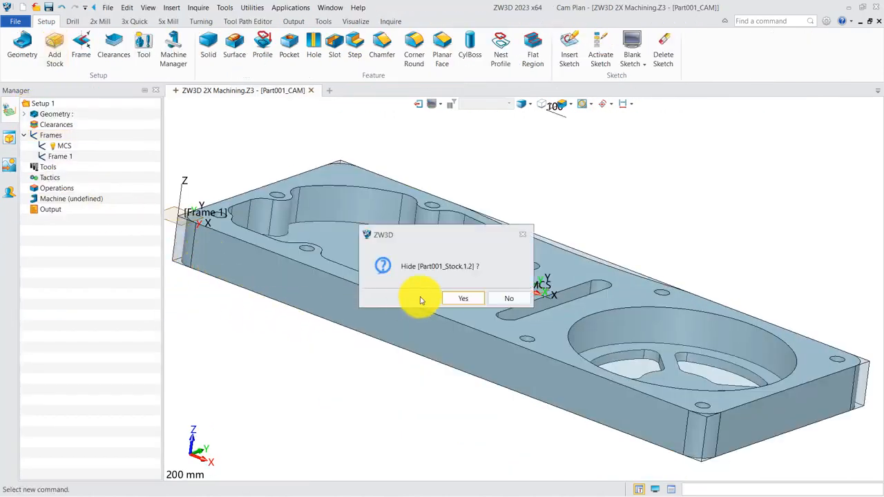
pyautogui.click(455, 299)
# - Start a Spiral 2D pocket operation and create a profile feature from the irregular pocket's top edge loop with Quick Chain Pick
pyautogui.scroll(-2, 340, 355)
pyautogui.moveTo(343, 355); pyautogui.dragTo(365, 362, button='middle')
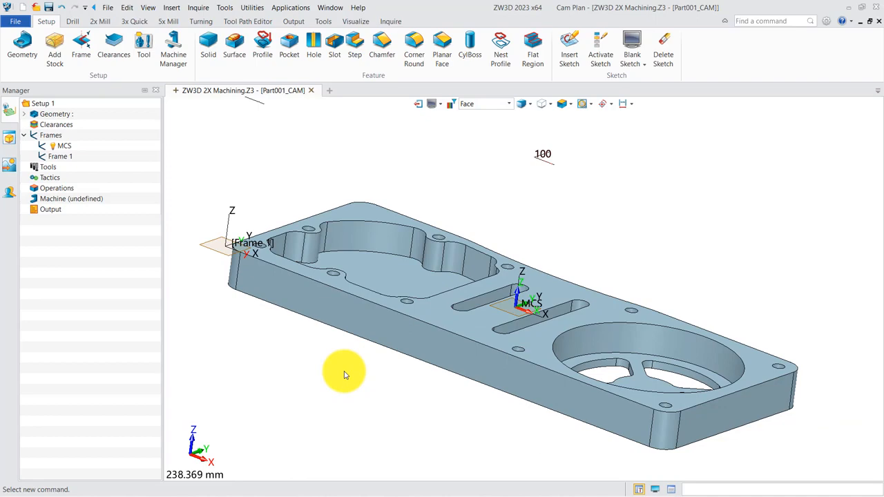
pyautogui.moveTo(345, 382); pyautogui.dragTo(319, 387, button='middle')
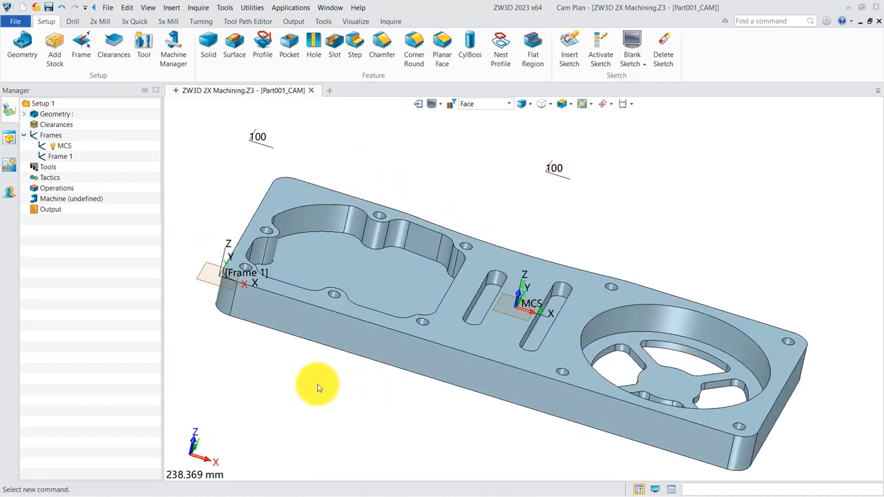
pyautogui.click(101, 22)
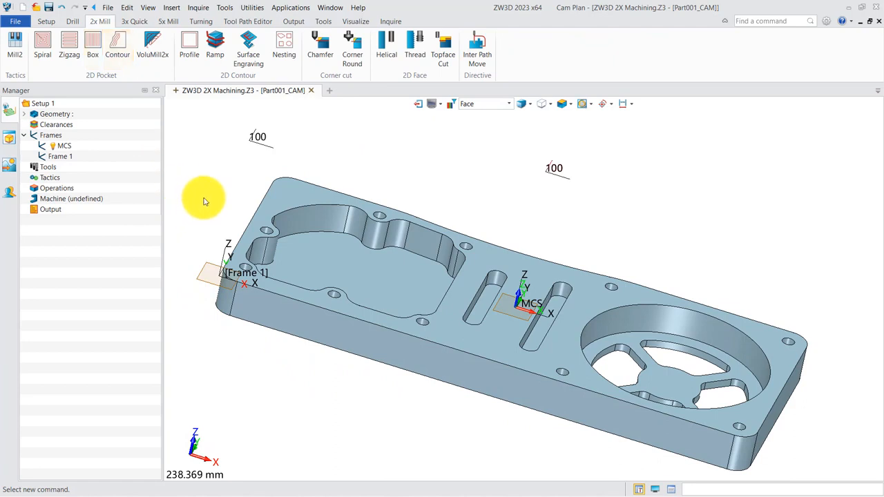
pyautogui.click(42, 48)
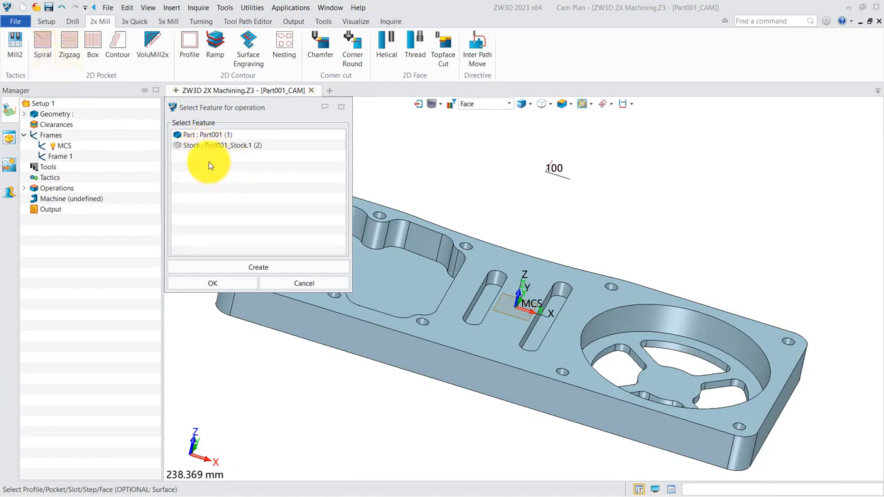
pyautogui.click(244, 265)
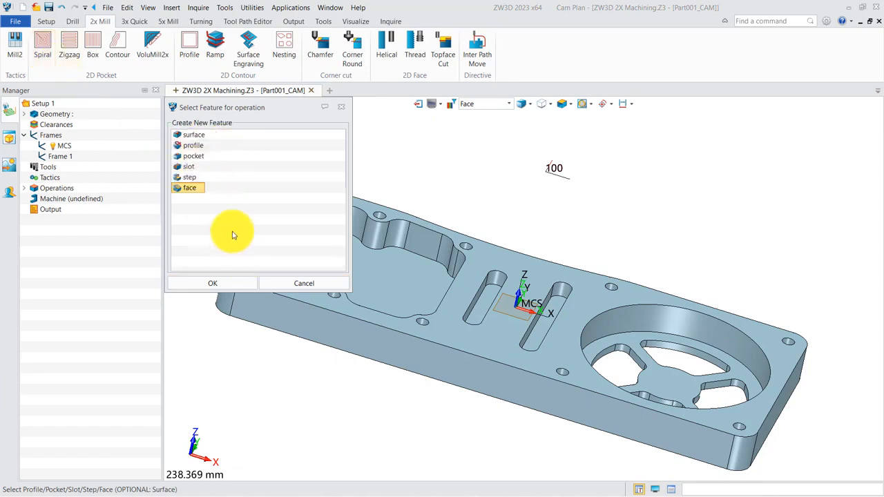
pyautogui.click(197, 146)
pyautogui.click(213, 284)
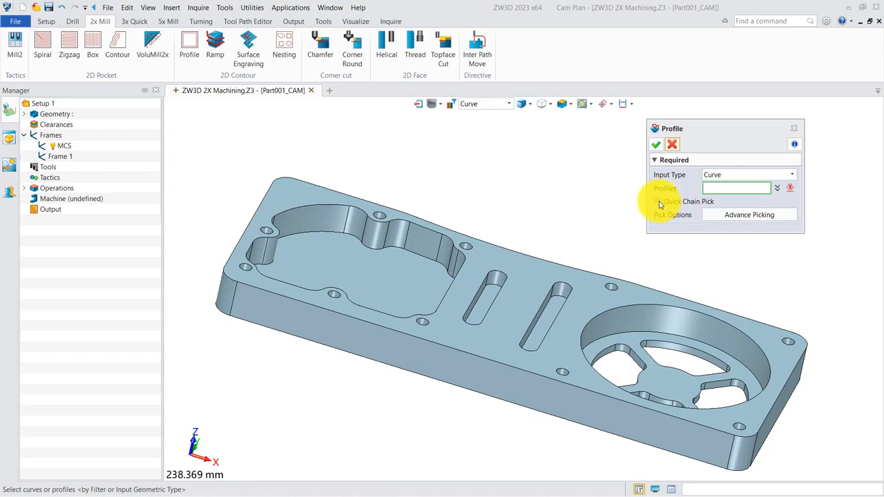
pyautogui.click(389, 211)
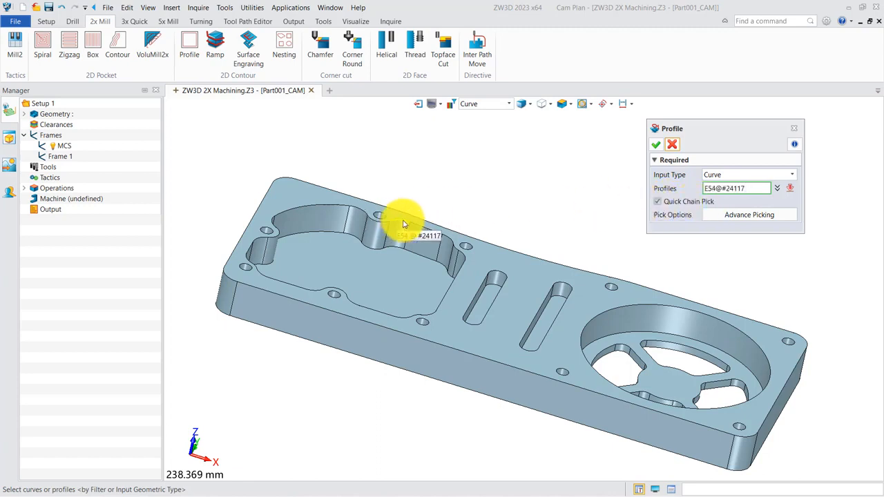
pyautogui.click(656, 145)
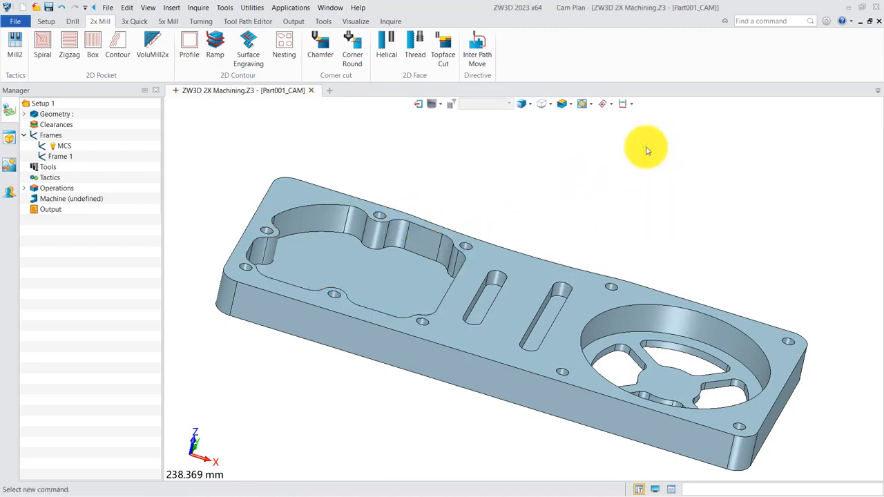
# - Add the round pocket's top circular edge as a second profile in the profile feature and confirm the feature
pyautogui.click(55, 301)
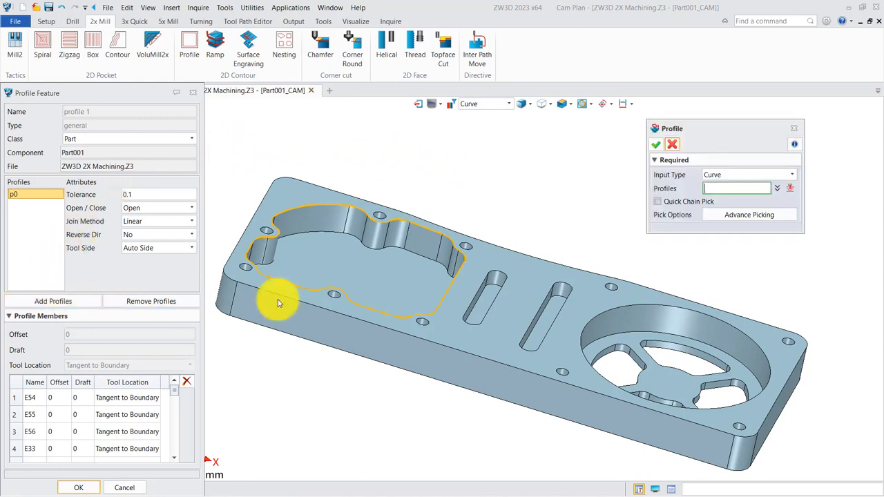
pyautogui.click(724, 321)
pyautogui.click(684, 314)
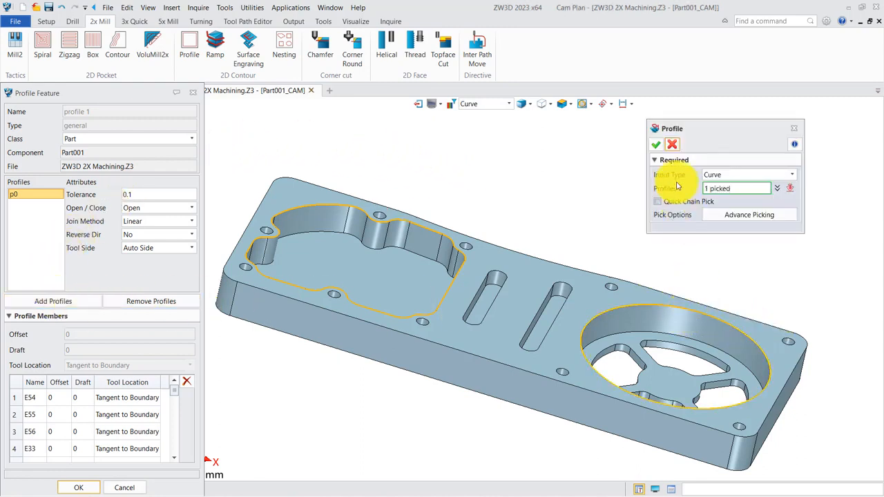
pyautogui.click(659, 146)
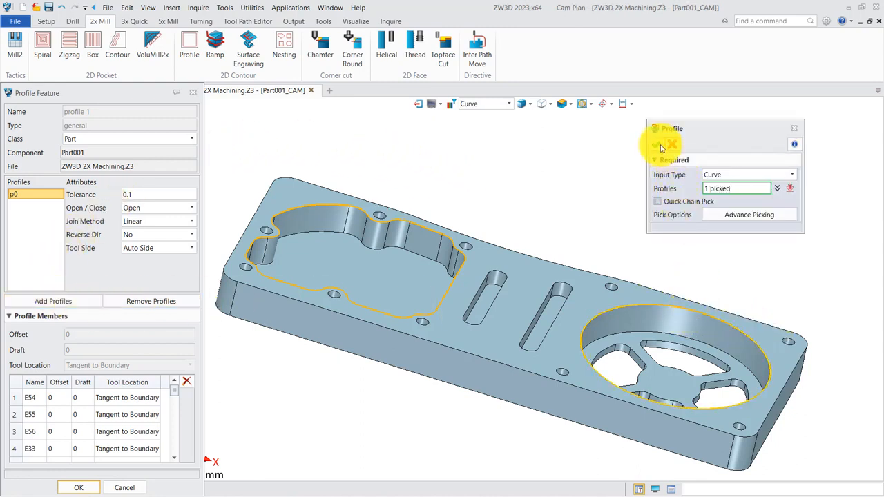
pyautogui.click(78, 488)
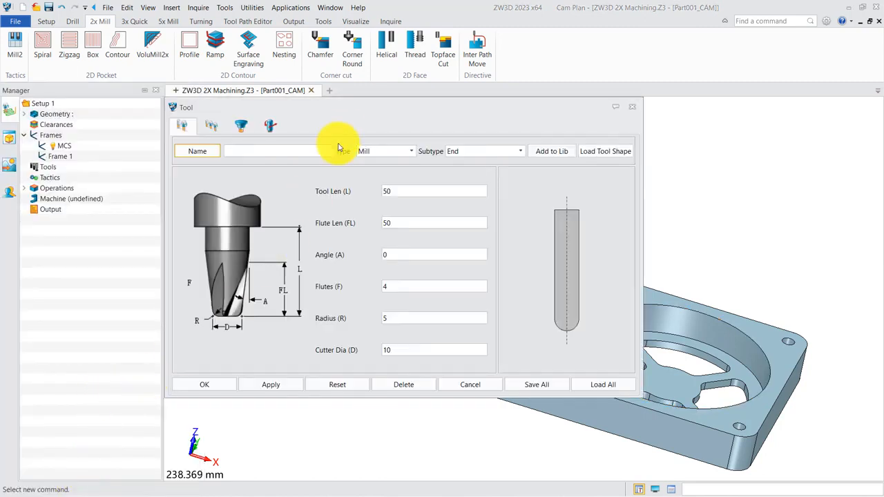
# - Define an end mill named D10R0 with radius 0, cutter diameter 10 and tool ID 1 for the spiral operation
pyautogui.moveTo(369, 116); pyautogui.dragTo(480, 118)
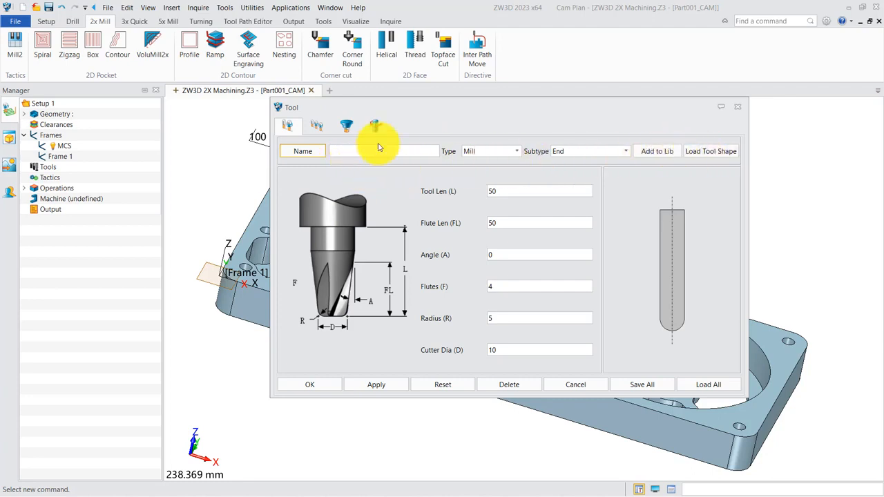
pyautogui.doubleClick(495, 318)
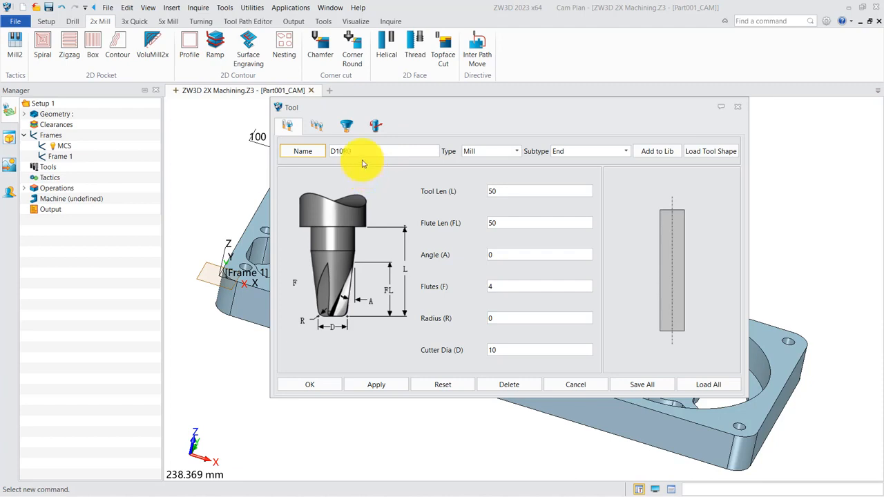
pyautogui.click(316, 125)
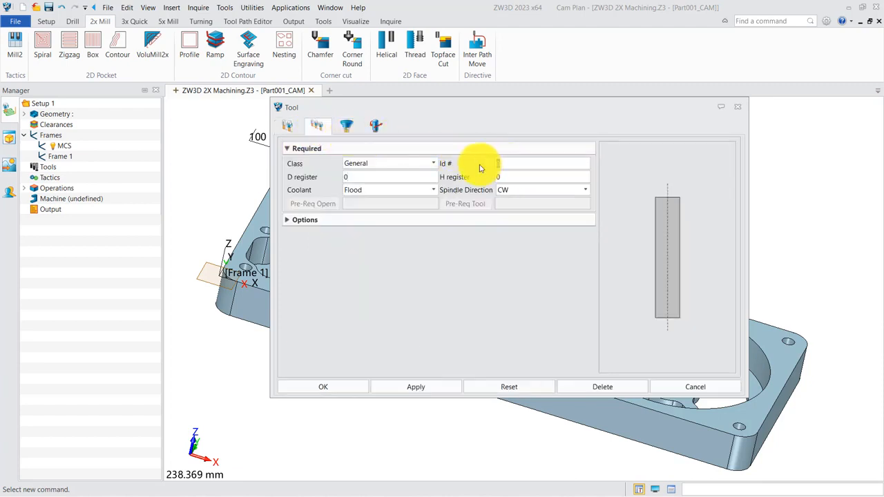
pyautogui.click(287, 125)
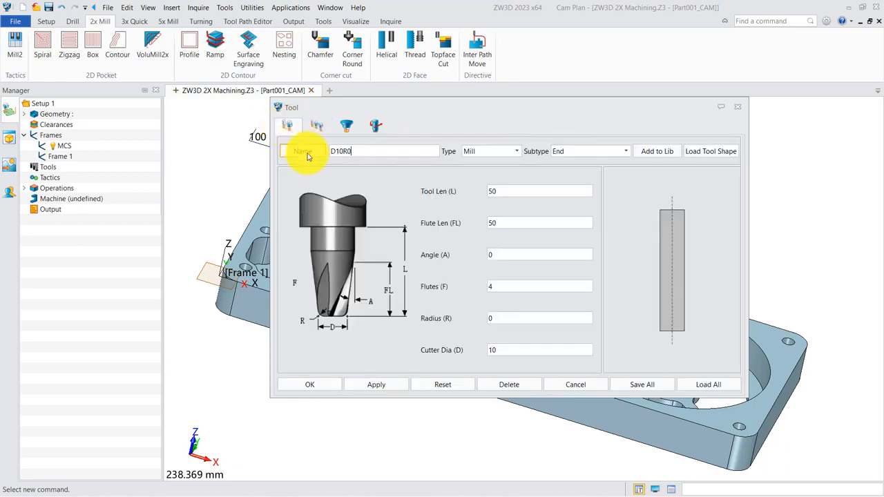
pyautogui.click(324, 384)
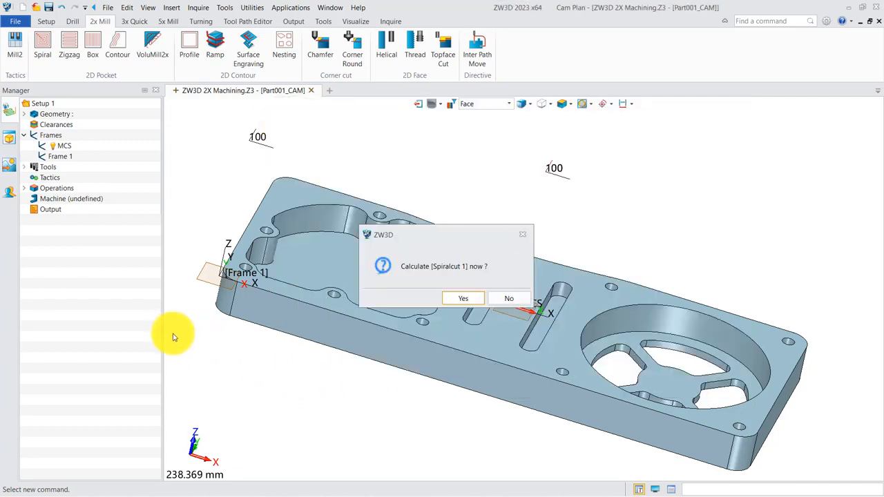
# - Calculate the Spiralcut 1 toolpath and expand the plan's operations and tools to review them
pyautogui.click(459, 299)
pyautogui.moveTo(473, 347)
pyautogui.mouseDown(button='right')
pyautogui.moveTo(461, 324)
pyautogui.moveTo(472, 337)
pyautogui.mouseUp(button='right')
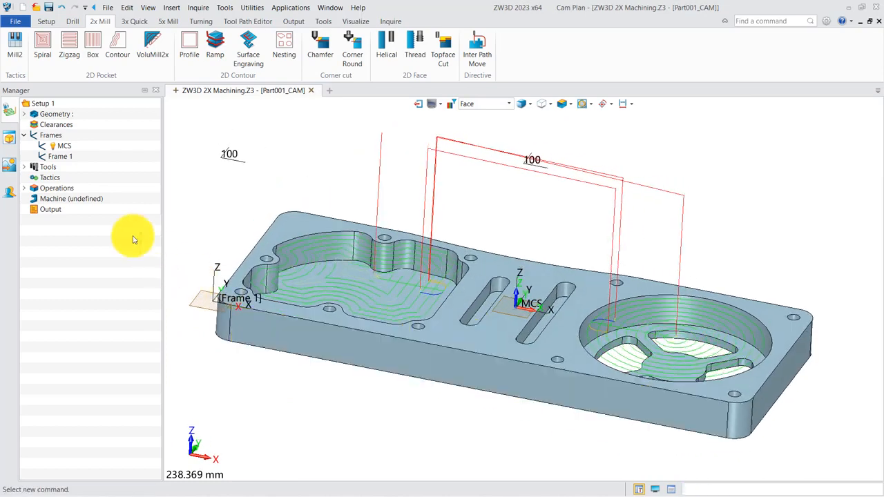
pyautogui.click(24, 189)
pyautogui.click(74, 200)
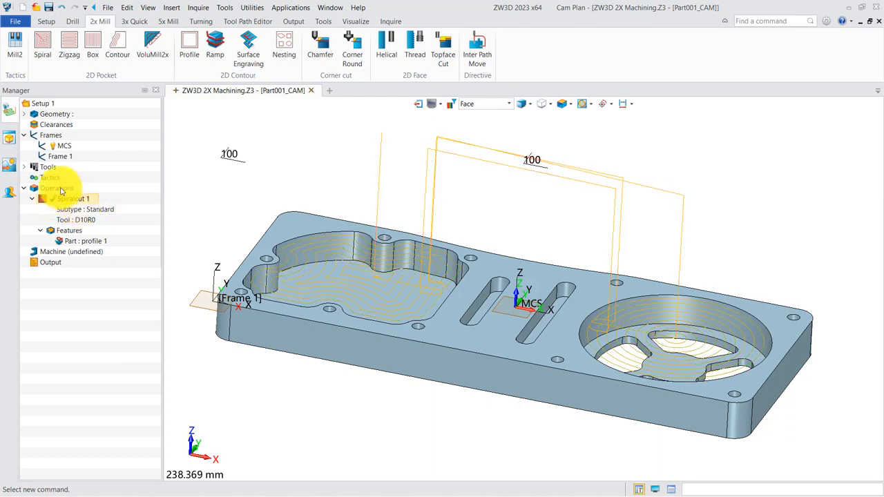
pyautogui.click(33, 169)
pyautogui.click(24, 168)
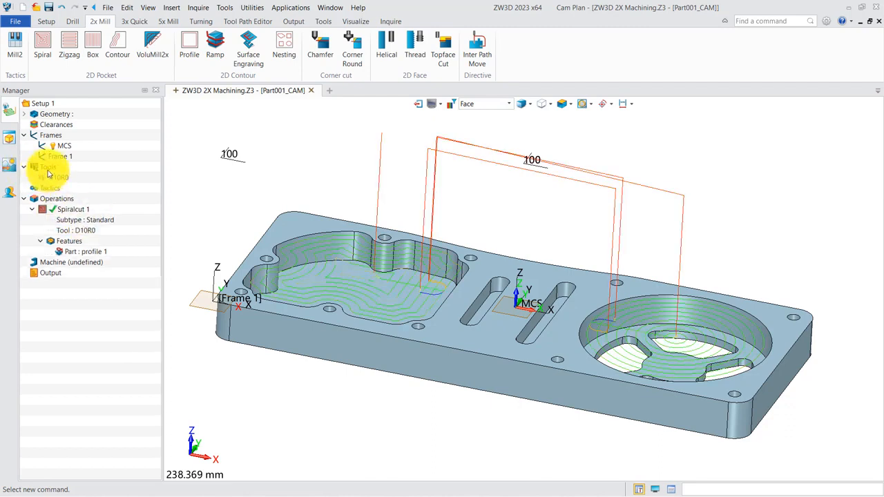
# - Add a 10 mm Flat Endmill to the plan's tools by loading its shape from the metric library's Mill category
pyautogui.rightClick(55, 177)
pyautogui.click(73, 175)
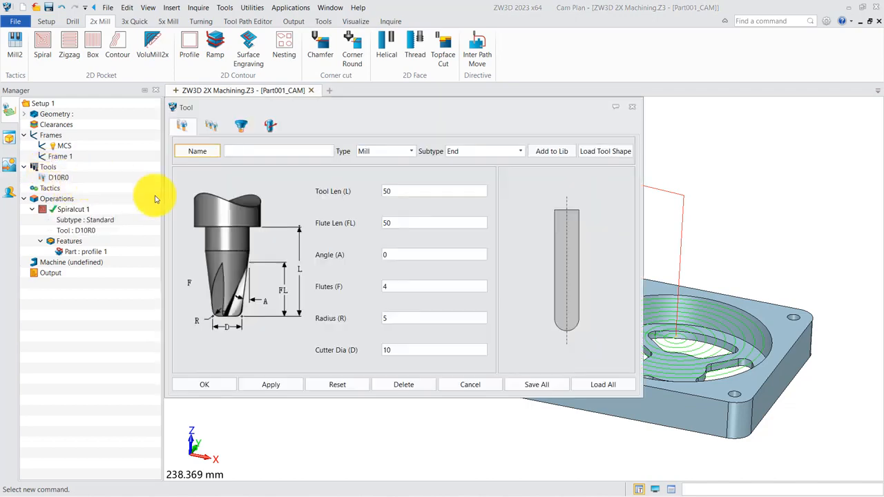
pyautogui.click(616, 152)
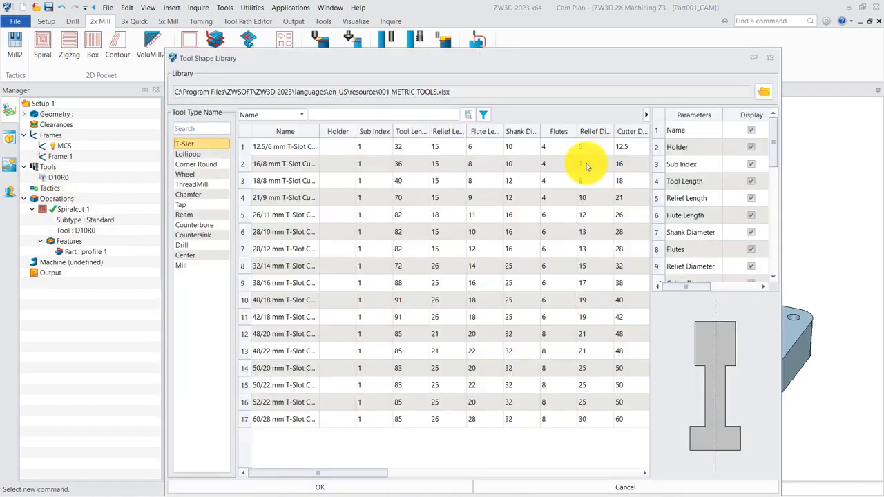
pyautogui.click(181, 267)
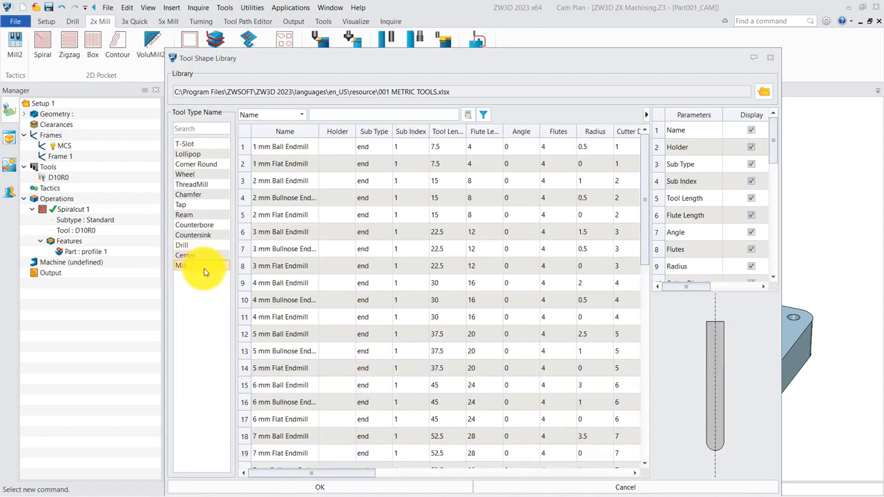
pyautogui.scroll(-5, 332, 351)
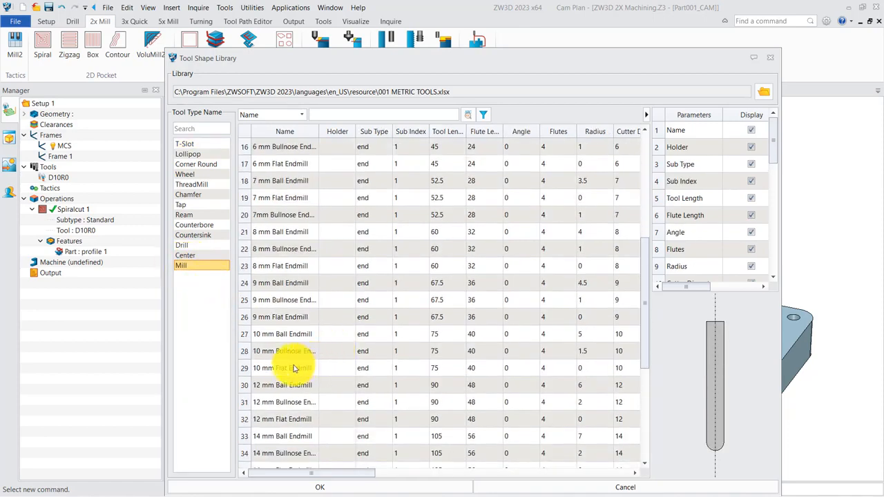
pyautogui.click(287, 369)
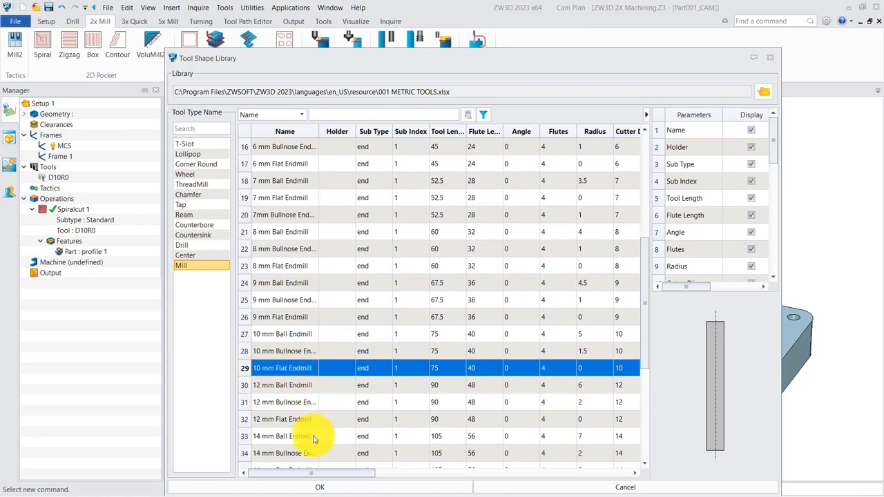
pyautogui.click(339, 489)
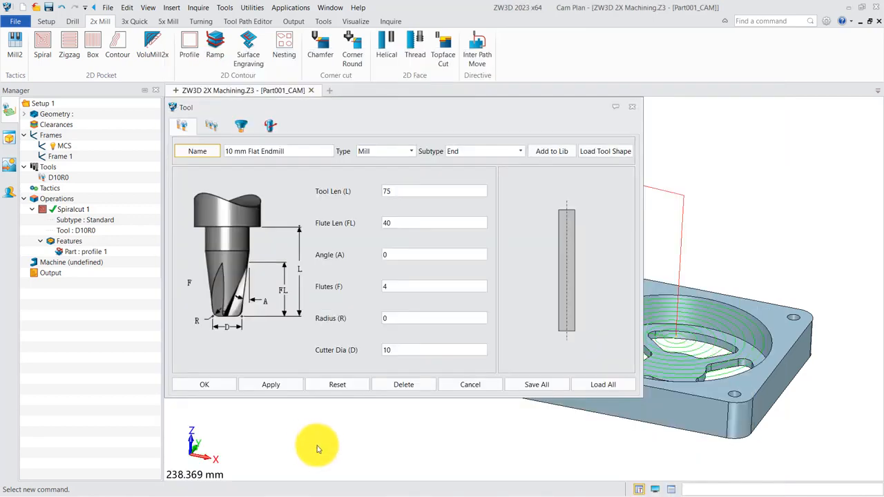
pyautogui.click(220, 388)
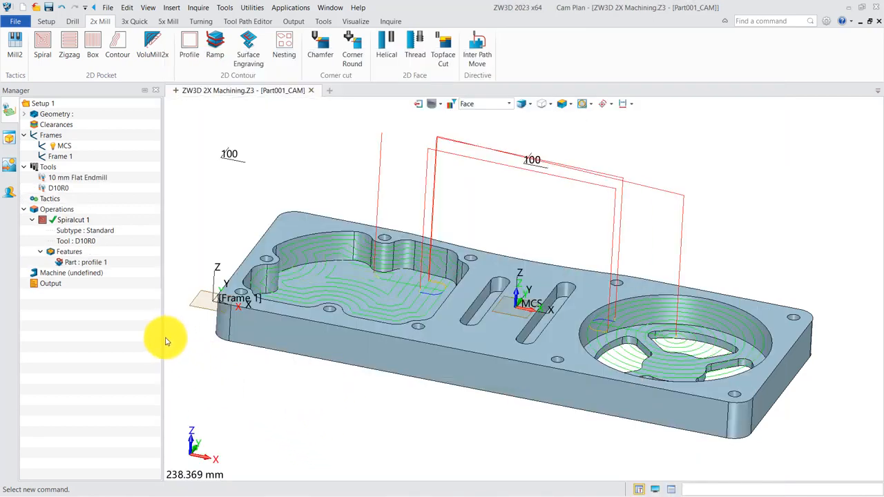
# - Edit Spiralcut 1 and set its bottom Z limit to a point on the irregular pocket's floor edge at Z -20
pyautogui.doubleClick(73, 219)
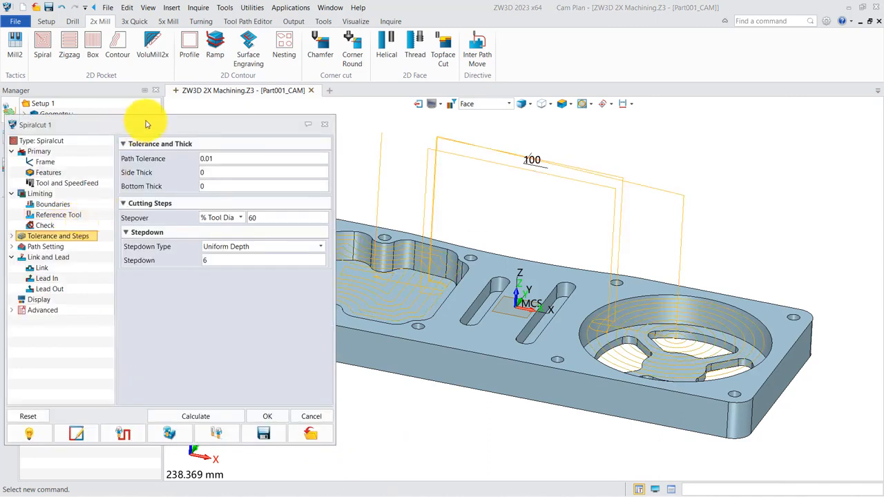
pyautogui.moveTo(146, 124); pyautogui.dragTo(175, 108)
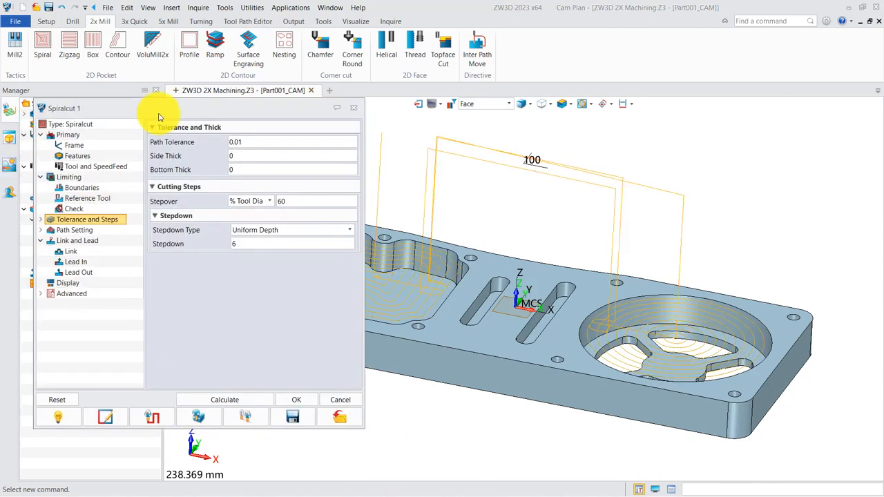
pyautogui.click(70, 178)
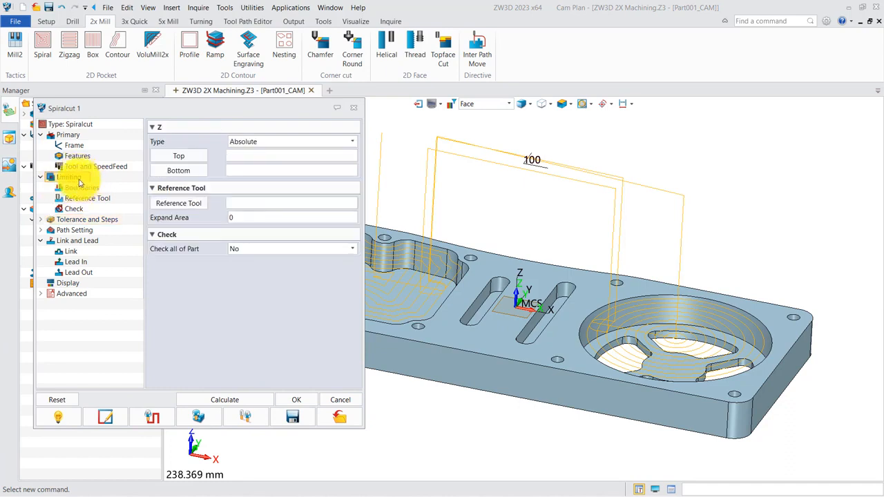
pyautogui.click(179, 171)
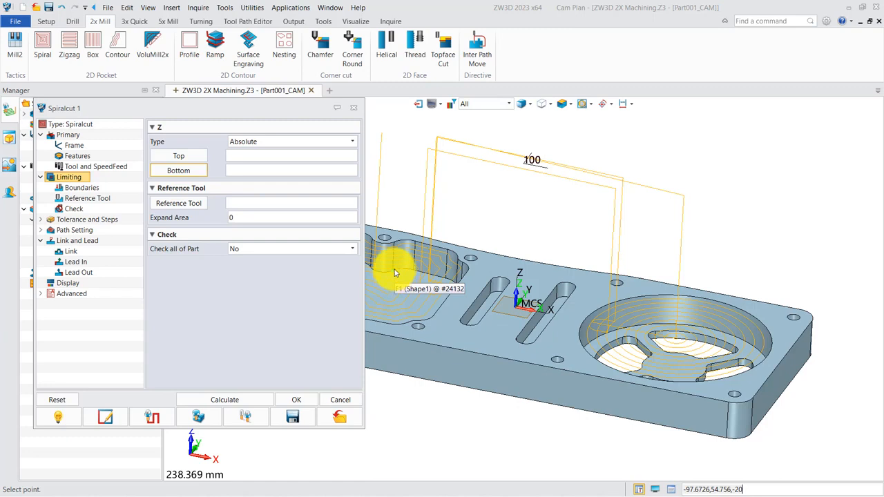
pyautogui.click(396, 273)
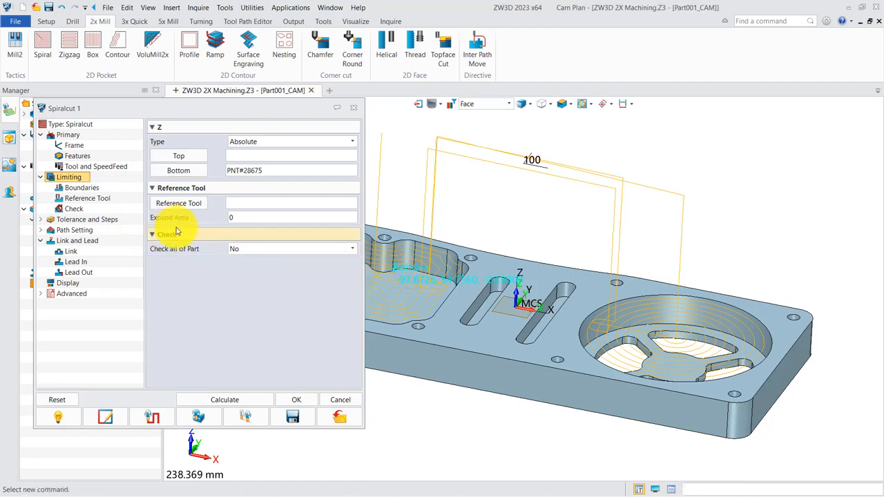
# - Set Spiralcut 1's side and bottom thick to 0.2 and its side finish type to None
pyautogui.click(92, 219)
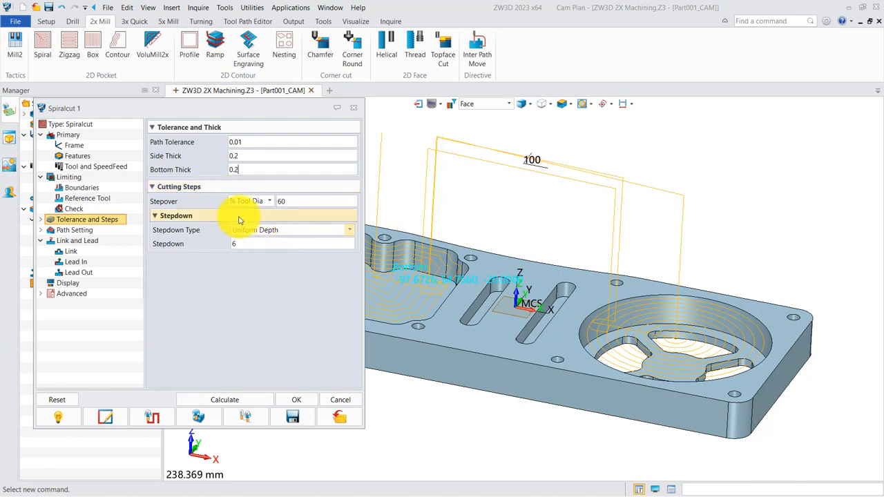
pyautogui.click(84, 234)
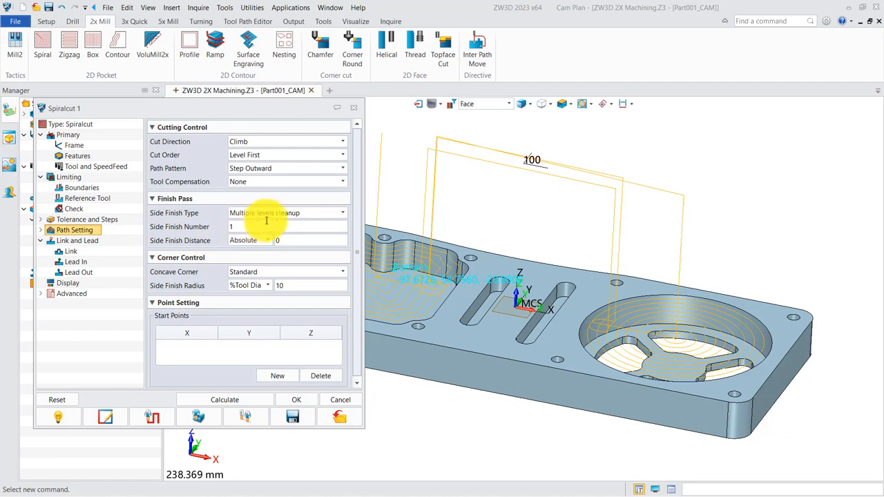
pyautogui.click(341, 213)
pyautogui.click(253, 225)
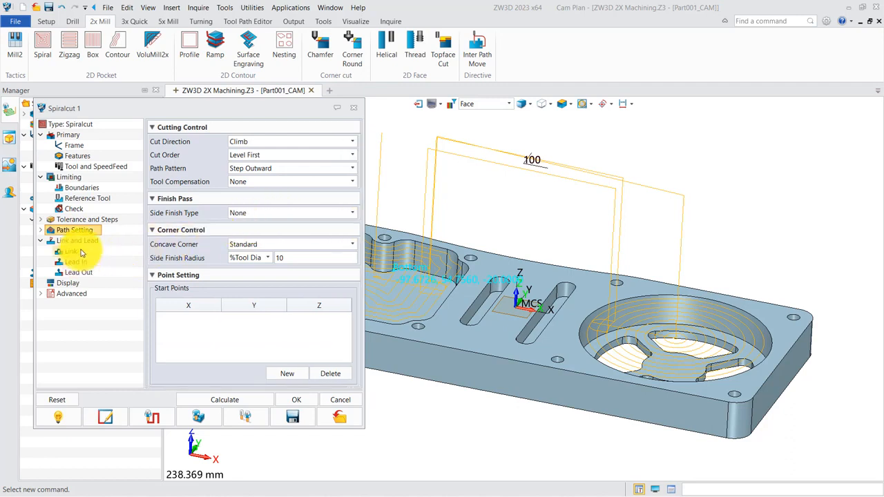
# - Review Spiralcut 1's link and lead settings and recalculate its toolpath
pyautogui.click(79, 241)
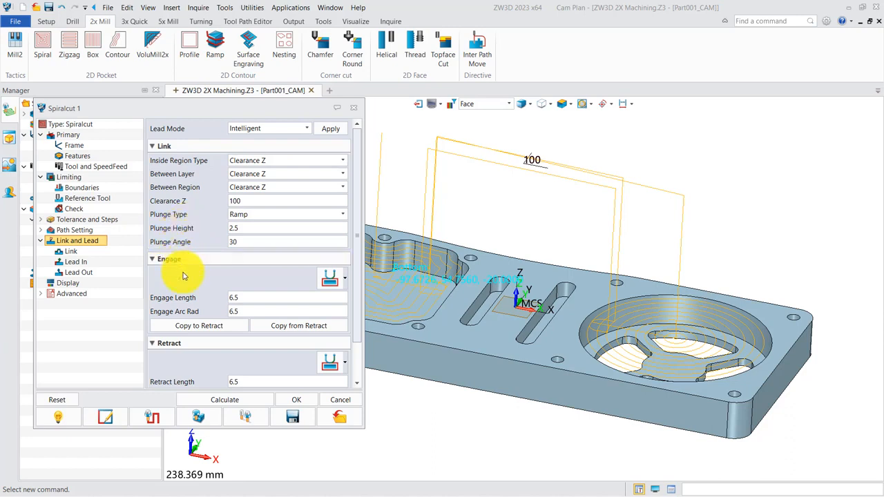
pyautogui.click(225, 399)
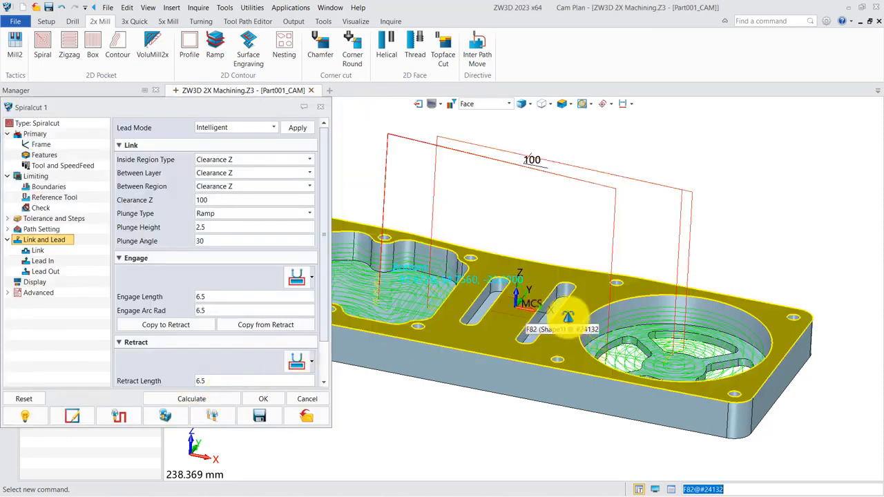
pyautogui.moveTo(539, 324); pyautogui.dragTo(619, 289, button='middle')
pyautogui.scroll(-2, 618, 288)
pyautogui.scroll(-2, 601, 289)
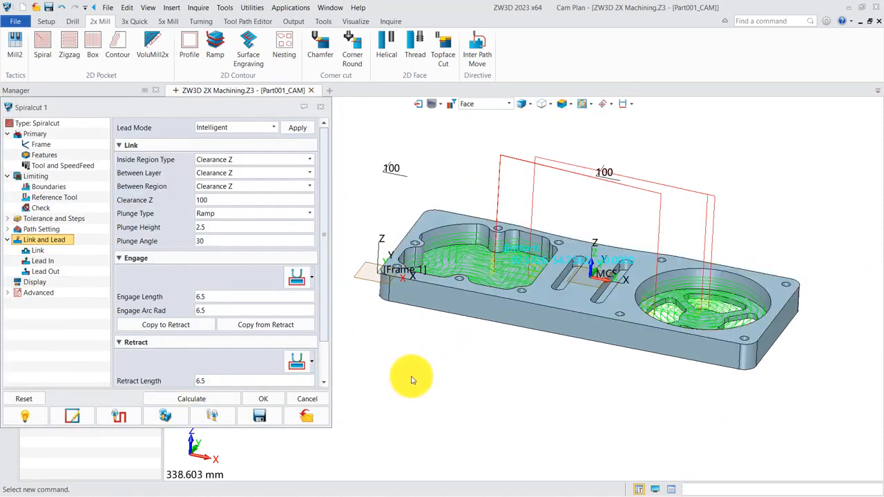
pyautogui.click(207, 399)
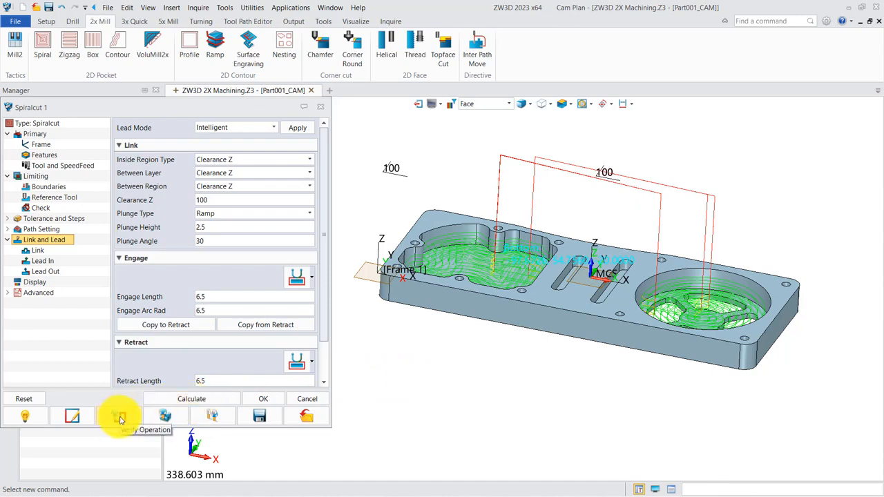
# - Start verifying the Spiralcut 1 toolpath and step the tool forward along its entry moves
pyautogui.click(120, 419)
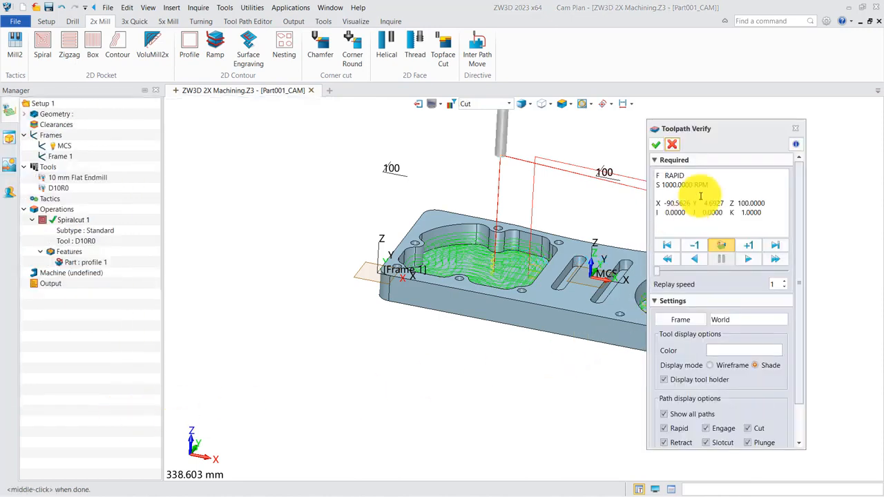
pyautogui.moveTo(735, 131); pyautogui.dragTo(811, 116)
pyautogui.moveTo(562, 241); pyautogui.dragTo(440, 238, button='middle')
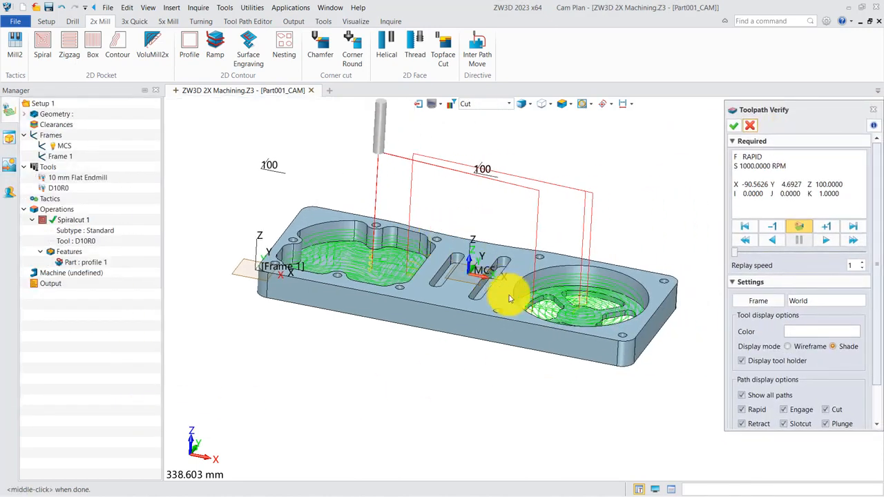
pyautogui.click(828, 229)
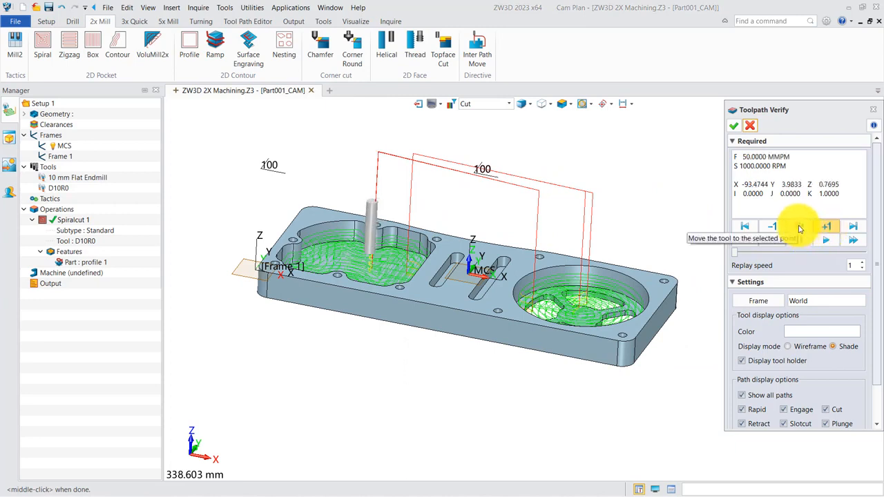
# - Move the verification tool to a selected path point beside the irregular pocket's wall
pyautogui.click(800, 230)
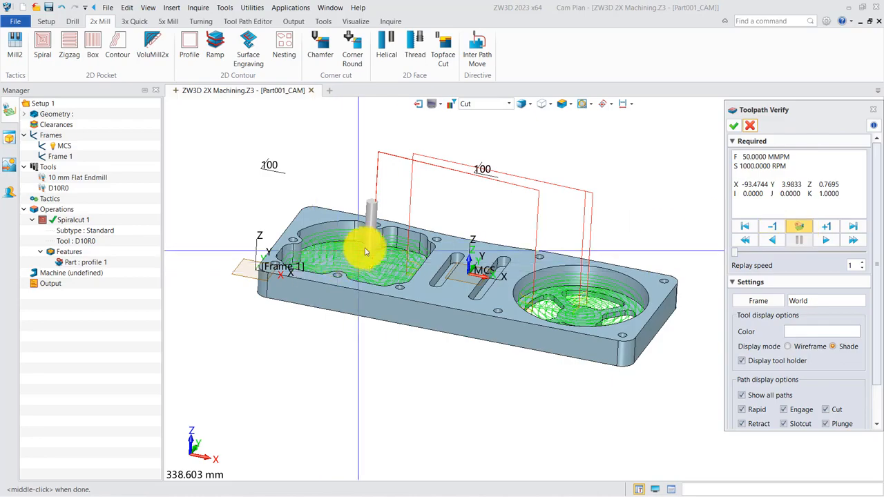
pyautogui.scroll(5, 405, 247)
pyautogui.scroll(1, 405, 243)
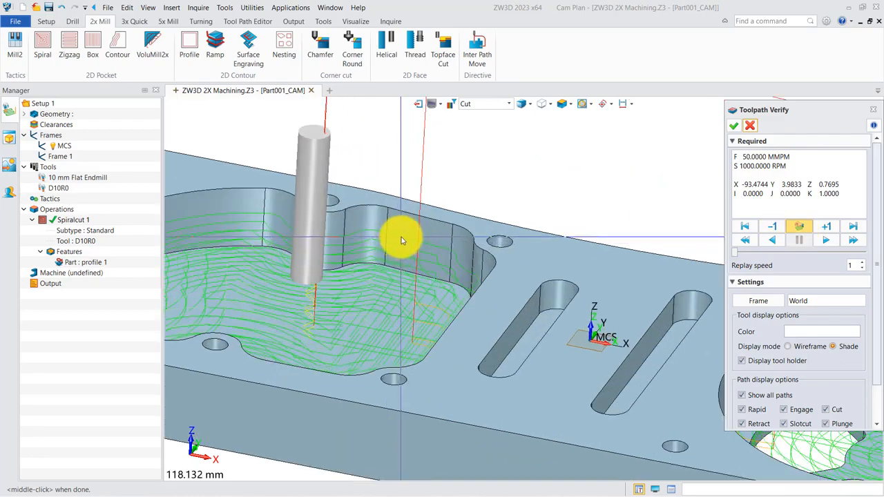
pyautogui.scroll(-4, 483, 263)
pyautogui.moveTo(482, 248); pyautogui.dragTo(536, 154, button='middle')
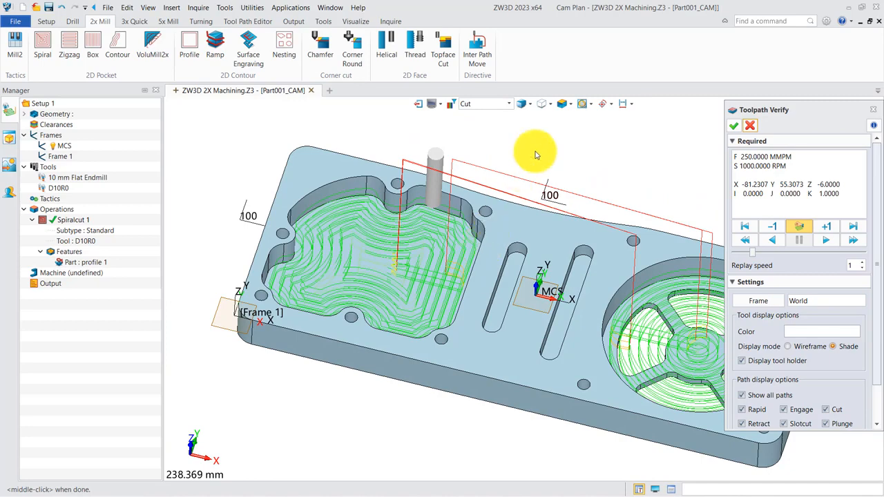
# - Examine the clearance between tool and pocket wall from the top view, and finish the toolpath verification
pyautogui.click(571, 105)
pyautogui.click(584, 122)
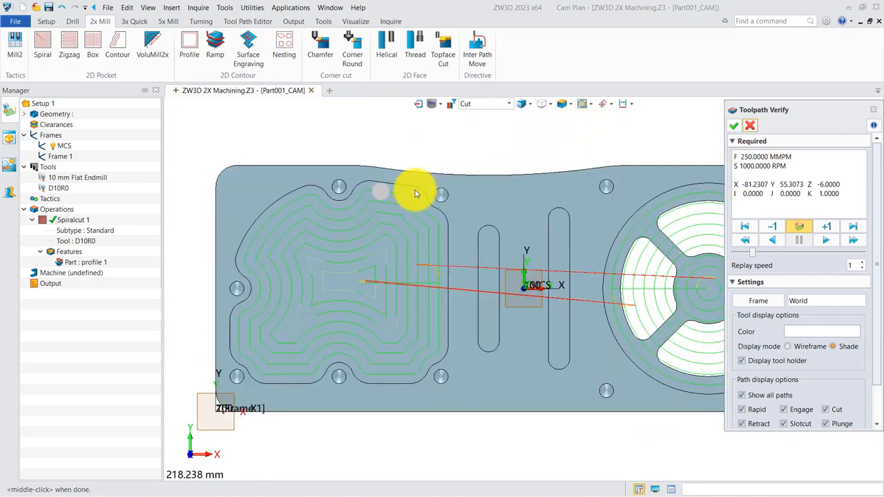
pyautogui.scroll(10, 416, 195)
pyautogui.scroll(-5, 488, 190)
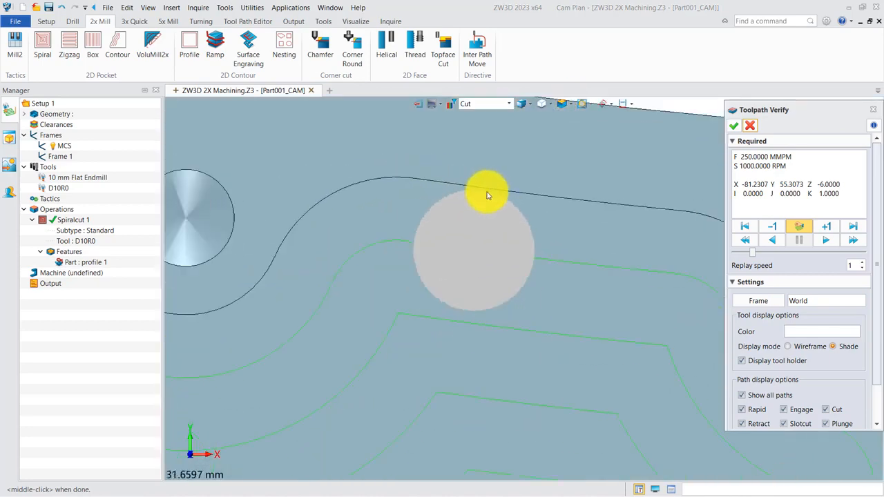
pyautogui.scroll(-10, 488, 196)
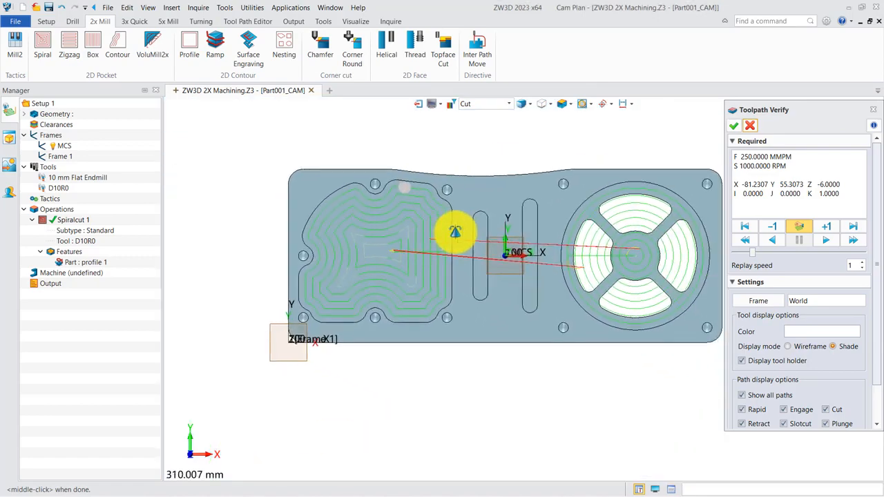
pyautogui.click(737, 128)
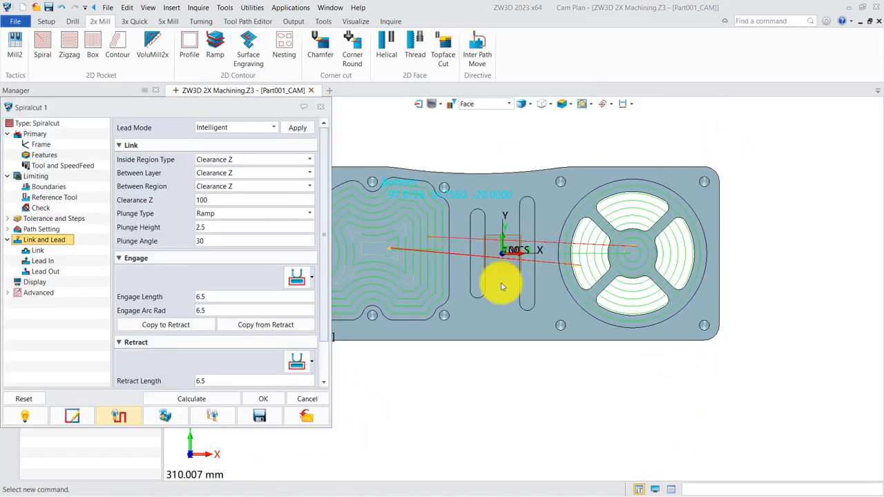
# - Run a solid verification of Spiralcut 1 on the stock and inspect both machined pockets
pyautogui.click(185, 404)
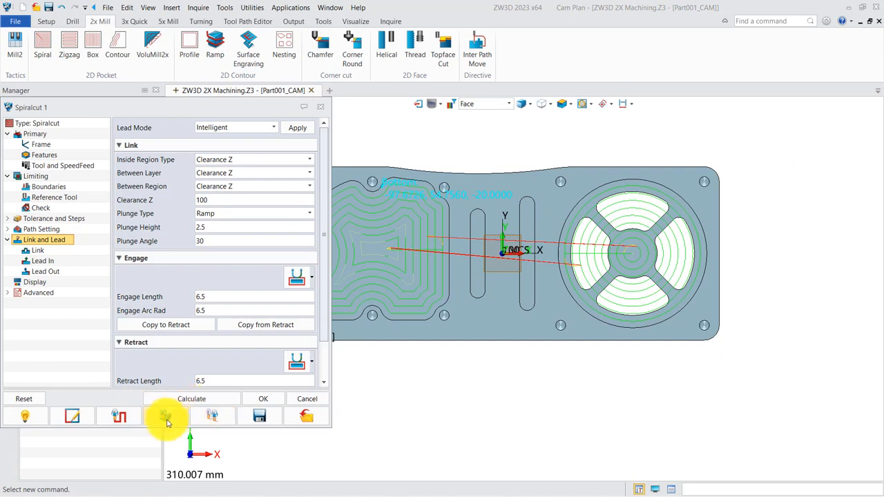
pyautogui.click(166, 417)
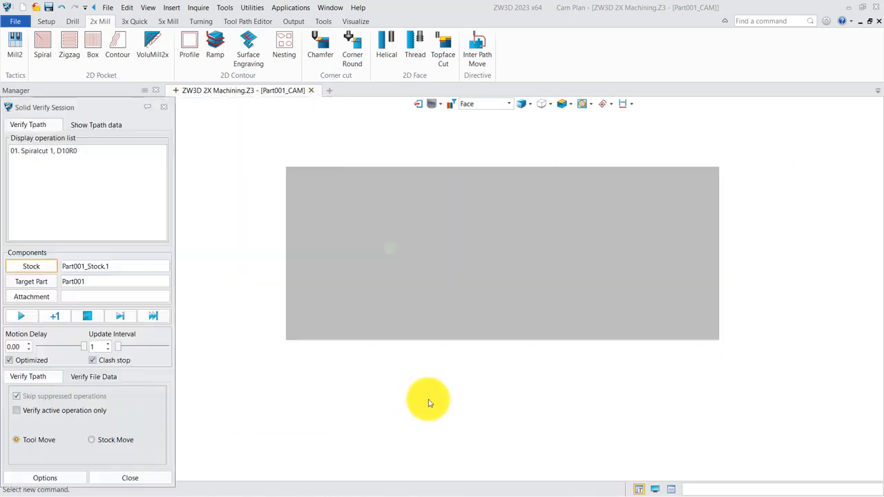
pyautogui.moveTo(436, 341); pyautogui.dragTo(417, 349, button='right')
pyautogui.moveTo(420, 353); pyautogui.dragTo(460, 374, button='middle')
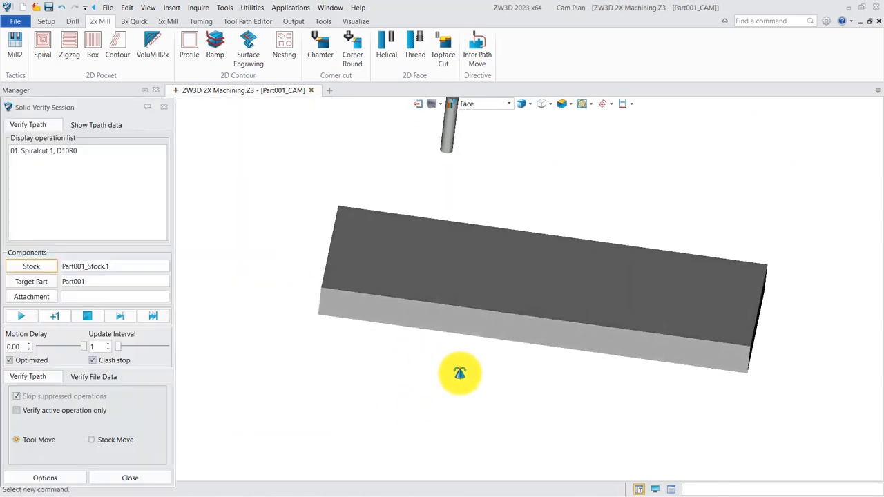
pyautogui.click(22, 317)
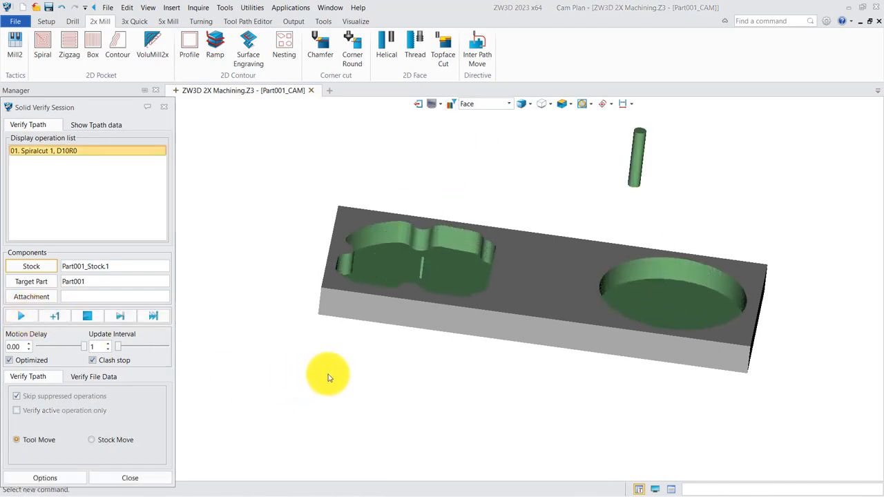
pyautogui.moveTo(391, 380); pyautogui.dragTo(410, 277, button='right')
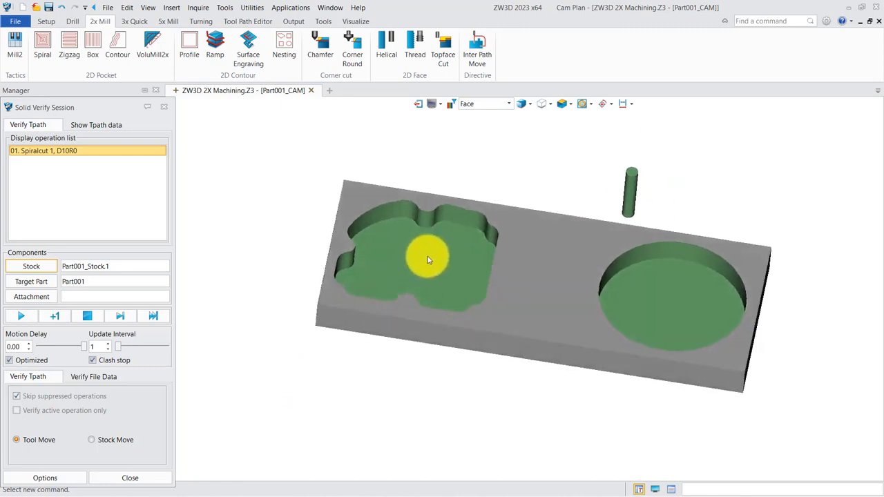
pyautogui.scroll(4, 428, 256)
pyautogui.scroll(-4, 423, 264)
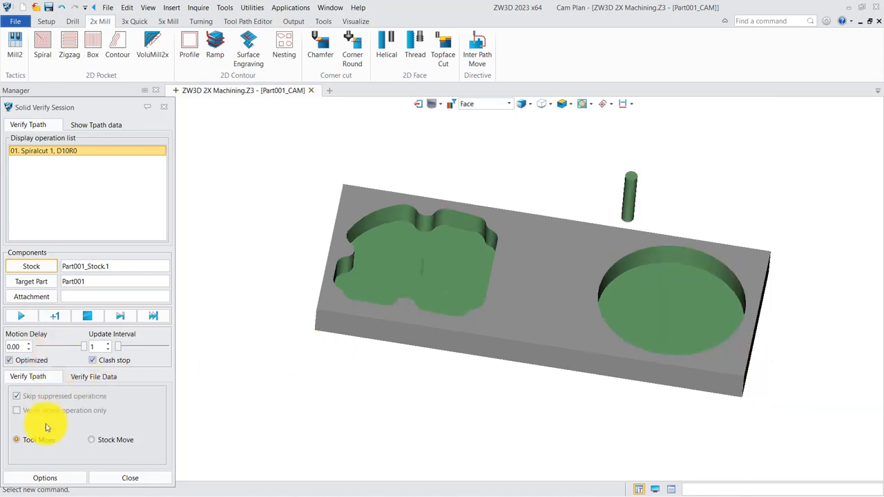
# - Close the solid verification, set the Spiralcut 1 stepover to 45 % of tool diameter, and recalculate the toolpath
pyautogui.click(124, 477)
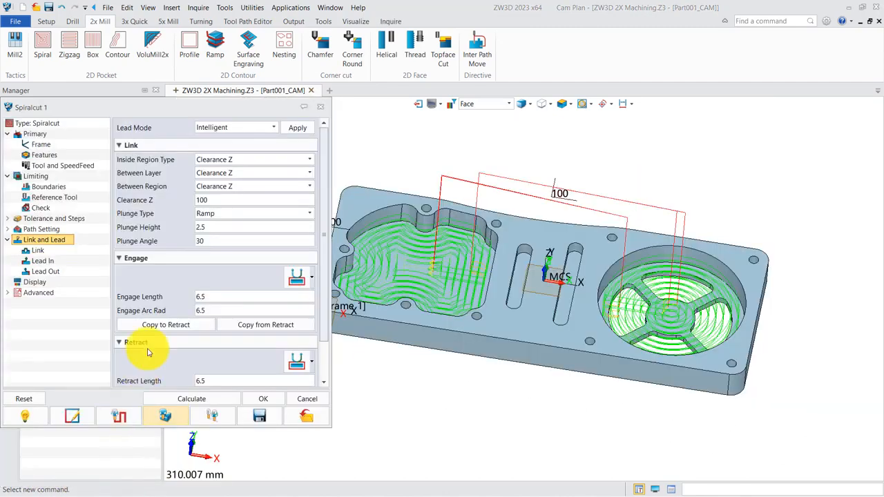
pyautogui.click(55, 218)
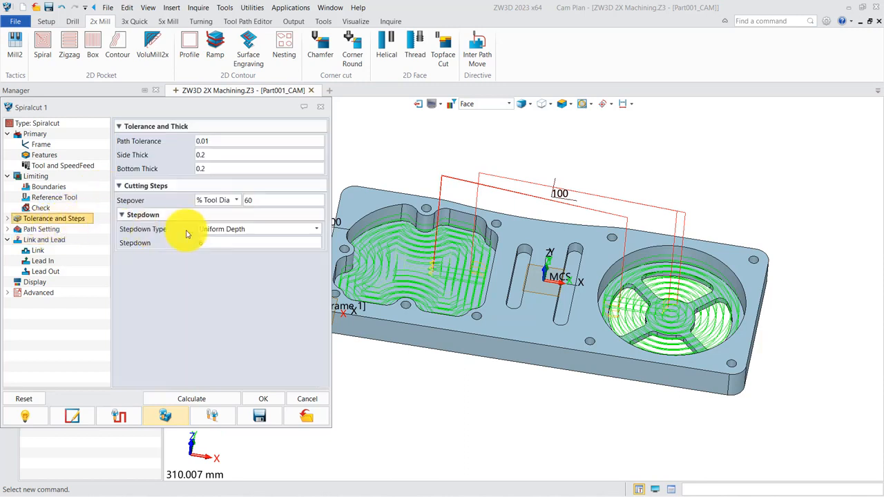
pyautogui.doubleClick(276, 200)
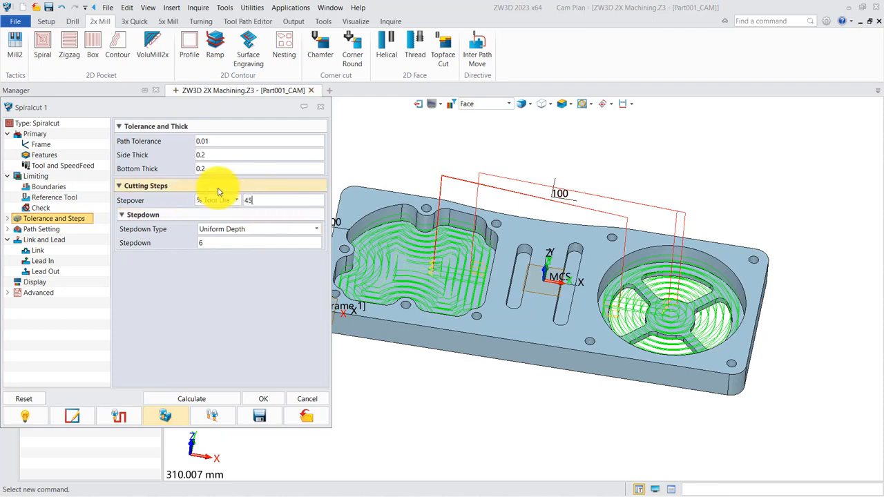
pyautogui.click(190, 399)
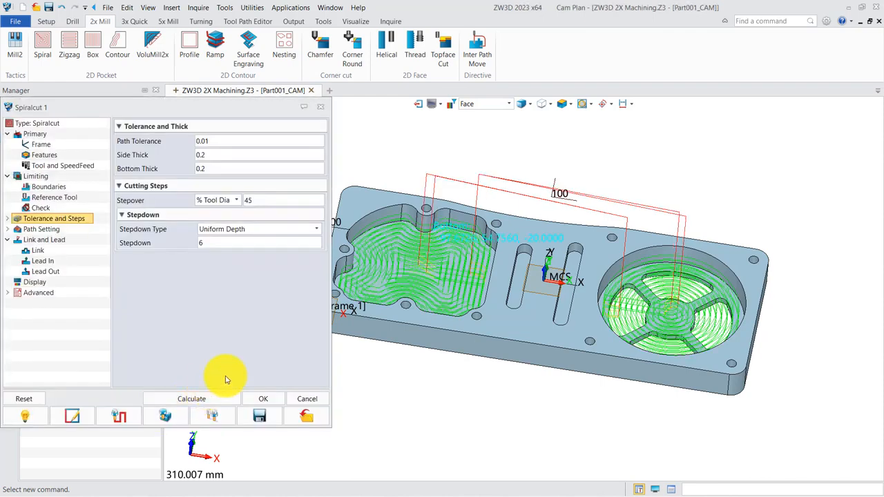
# - Run the solid verification of the recalculated Spiralcut 1 on the stock, close it, and accept the operation's settings
pyautogui.click(166, 417)
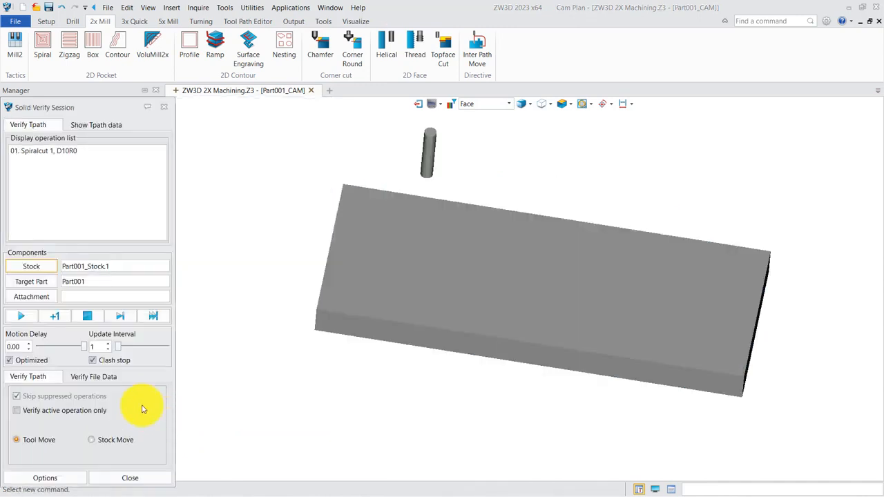
pyautogui.click(32, 319)
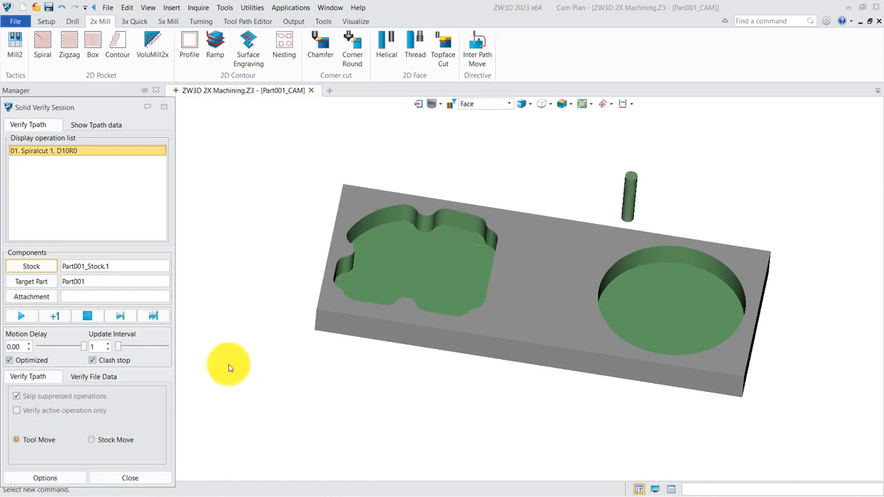
pyautogui.click(119, 478)
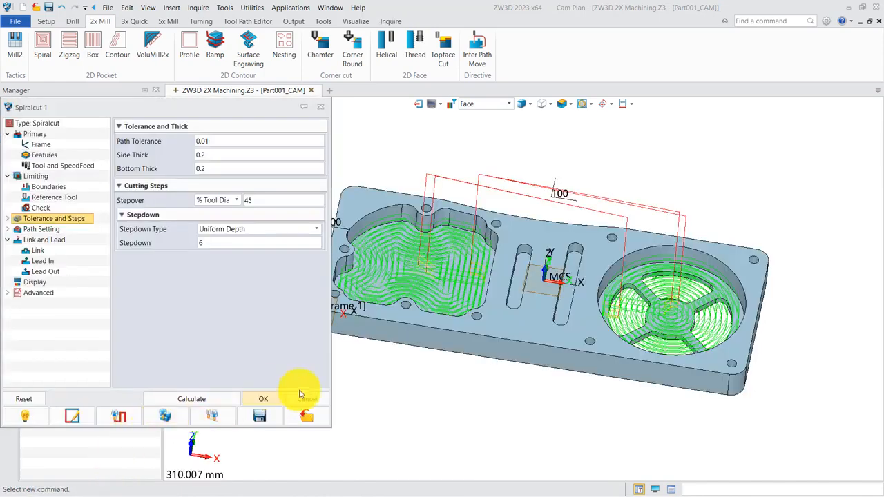
pyautogui.click(276, 401)
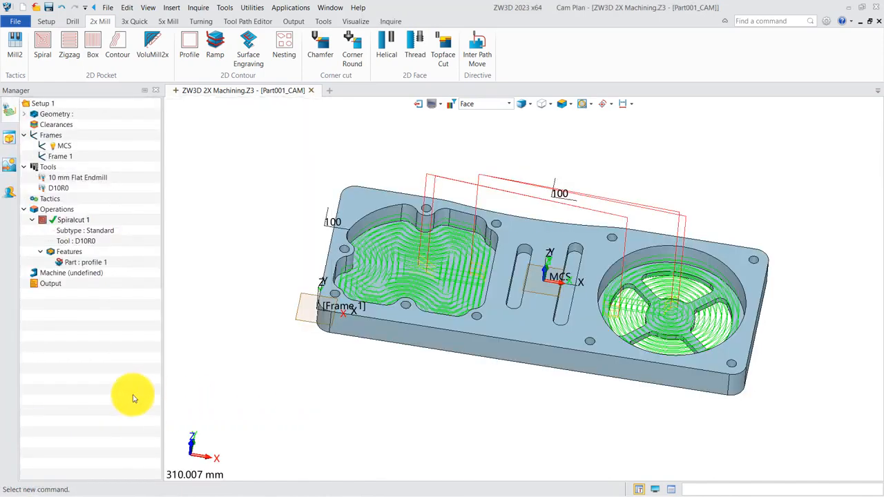
# - Define the machine with the FanucBasic post configuration and the machine_all definition file
pyautogui.doubleClick(64, 275)
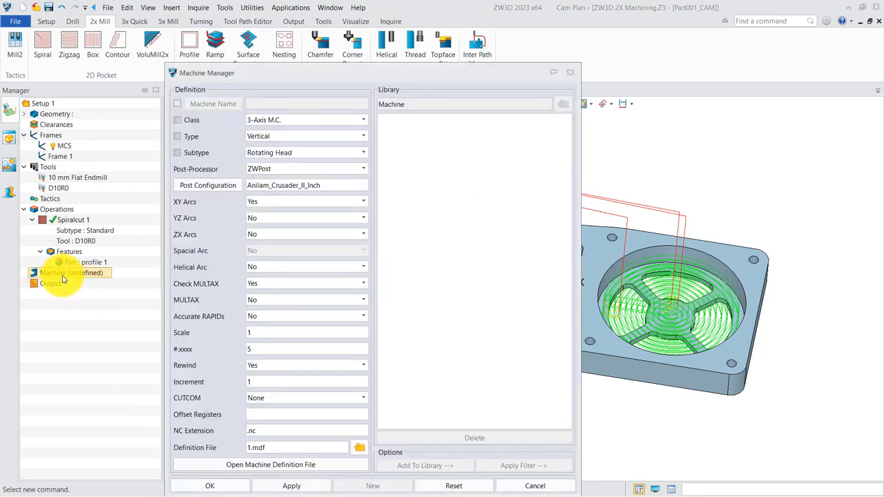
pyautogui.click(220, 192)
pyautogui.scroll(-1, 266, 262)
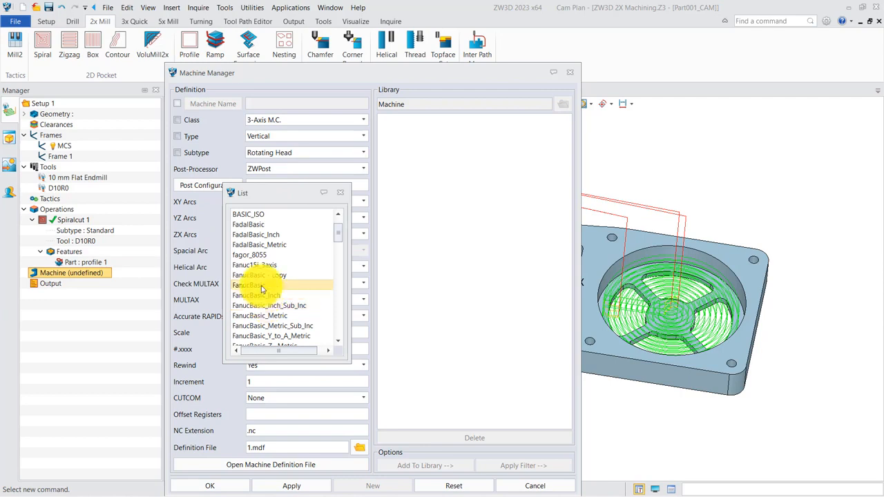
pyautogui.doubleClick(263, 286)
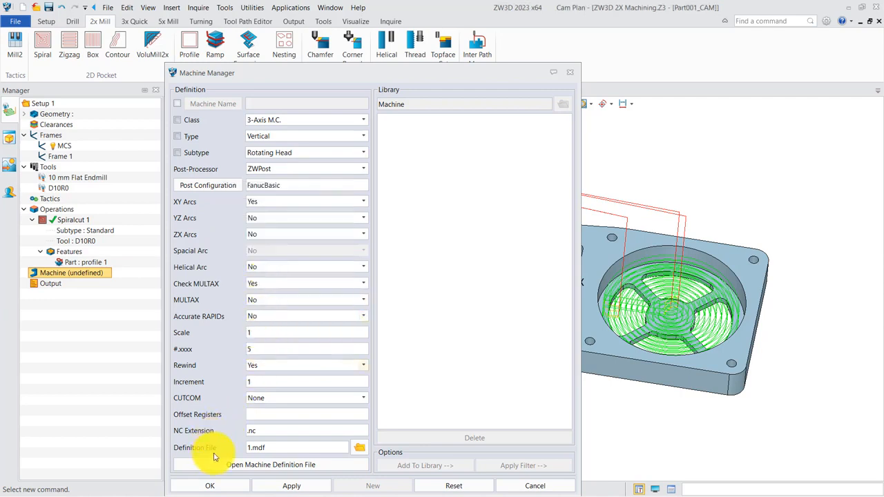
pyautogui.click(359, 447)
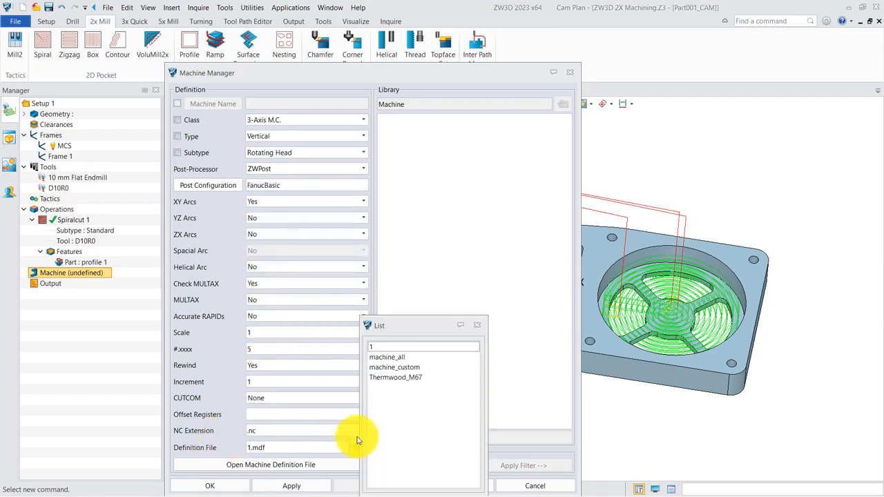
pyautogui.doubleClick(399, 358)
pyautogui.click(210, 486)
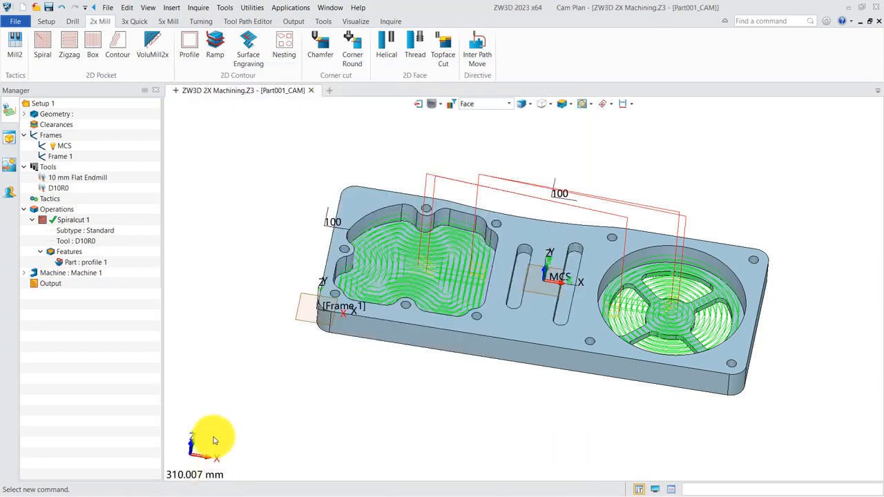
# - Insert an NC item under the setup's Output and add the Spiralcut 1 operation to it
pyautogui.rightClick(46, 285)
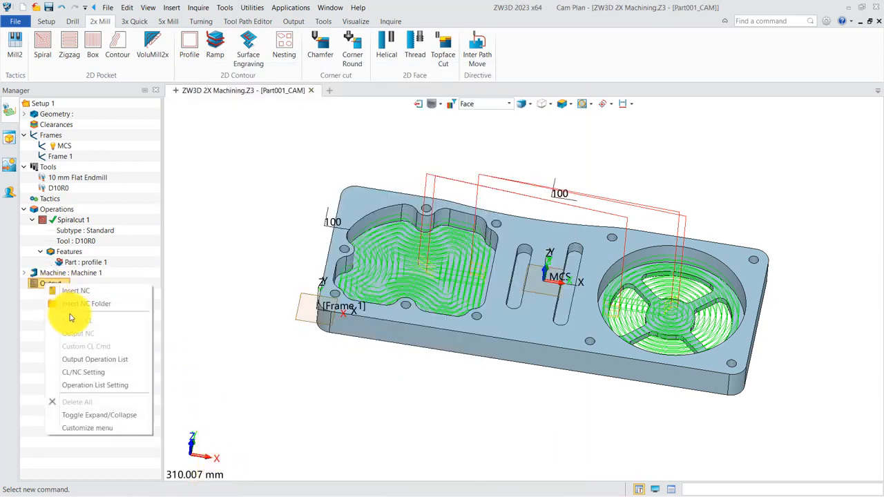
pyautogui.click(87, 302)
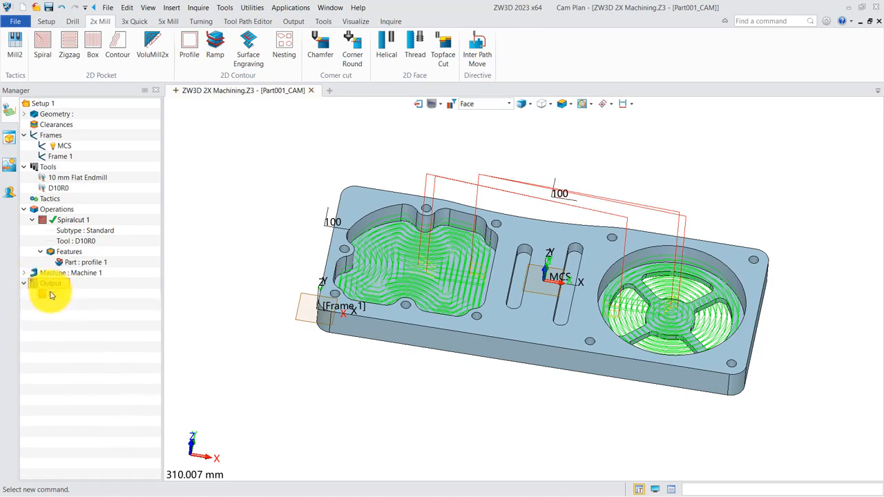
pyautogui.rightClick(54, 290)
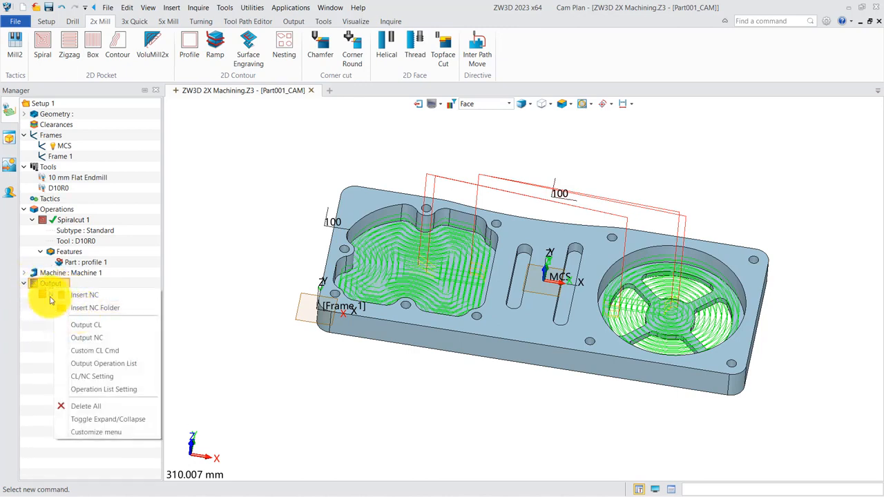
pyautogui.click(48, 297)
pyautogui.rightClick(48, 297)
pyautogui.click(78, 300)
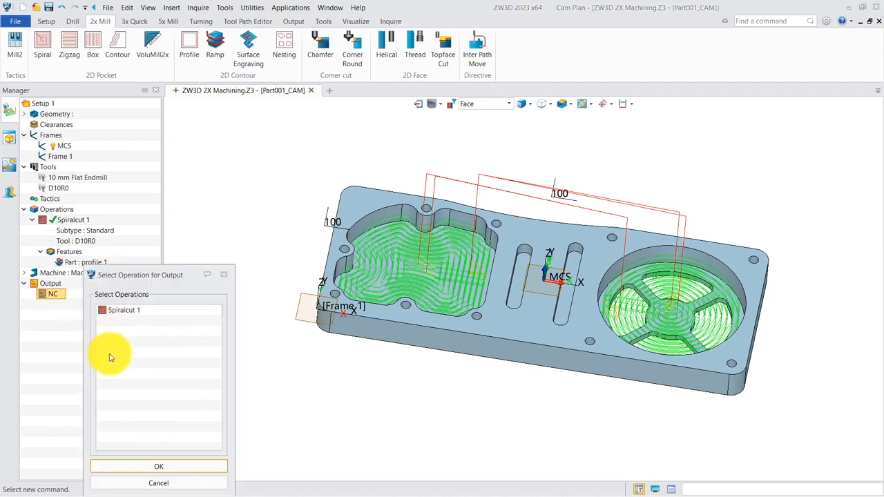
pyautogui.click(130, 466)
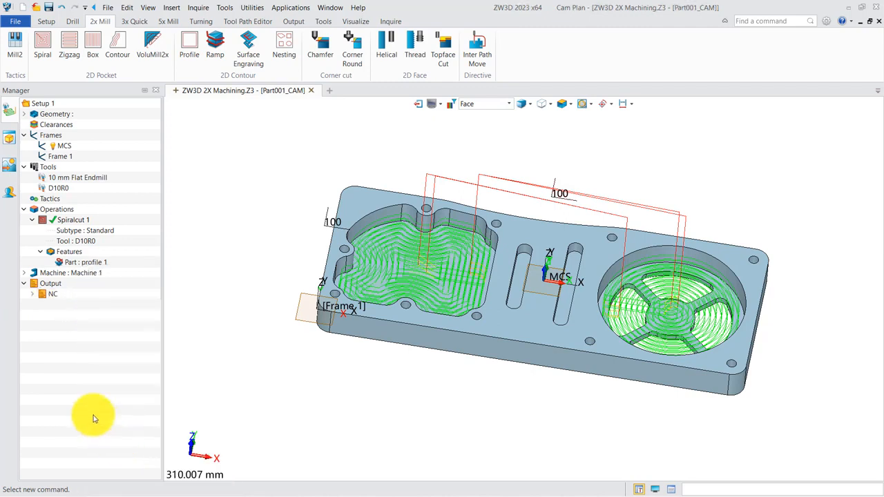
# - Output the NC program for the setup, review the first blocks of G-code, and close the listing
pyautogui.rightClick(55, 285)
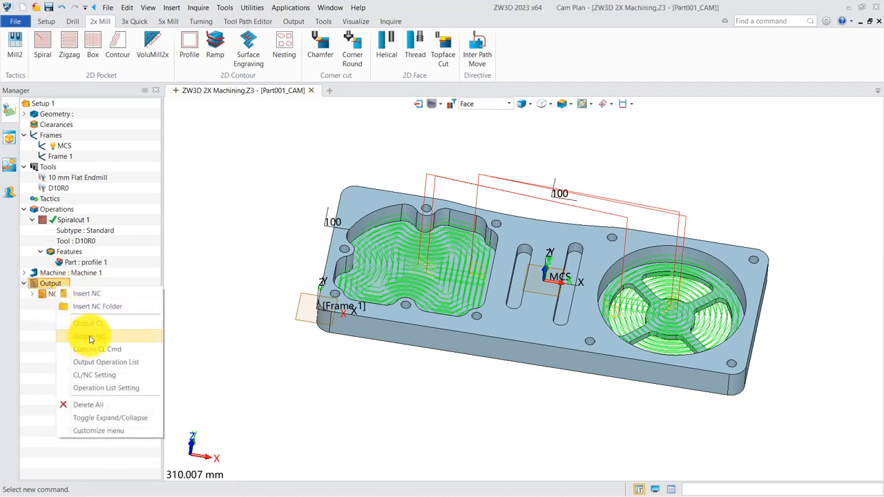
pyautogui.click(90, 338)
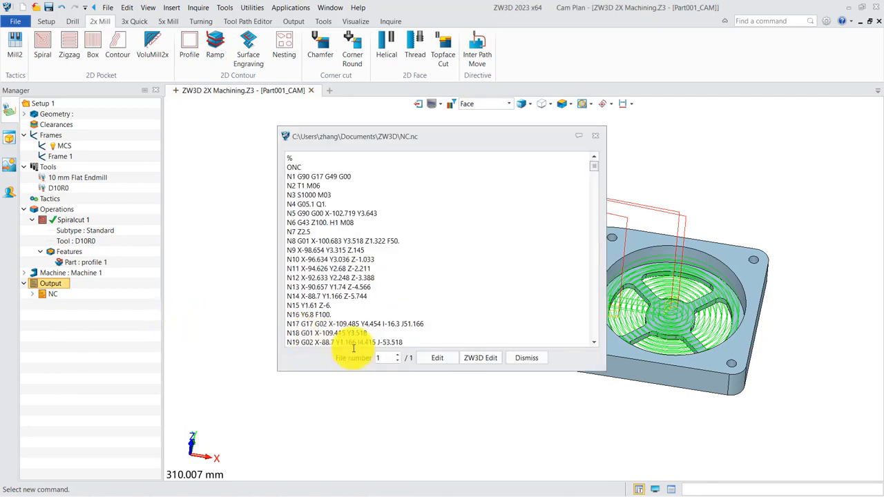
pyautogui.scroll(-2, 403, 240)
pyautogui.scroll(-3, 402, 241)
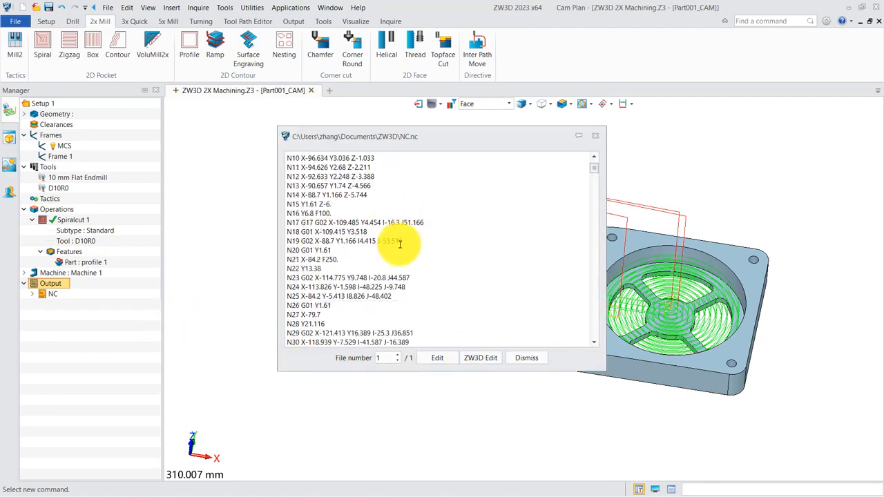
pyautogui.click(596, 136)
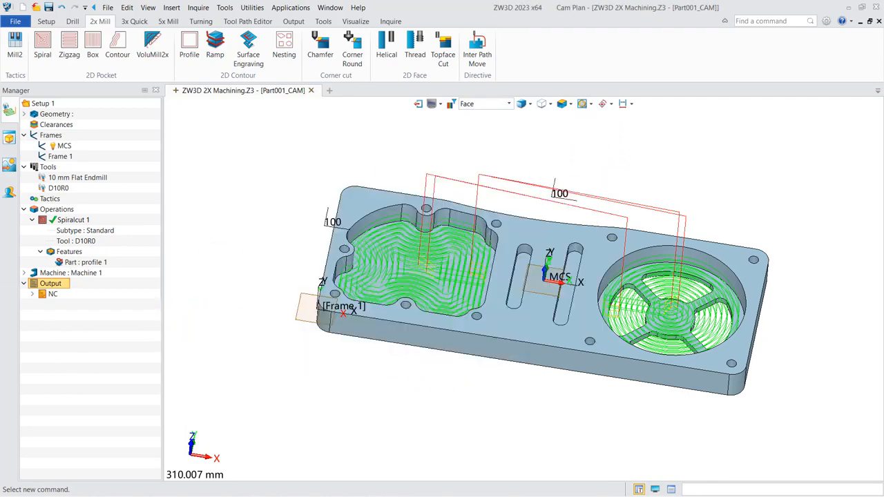
# - Confirm OpListExcel.xlsx as the operation list template and output the operation list to a spreadsheet
pyautogui.rightClick(55, 290)
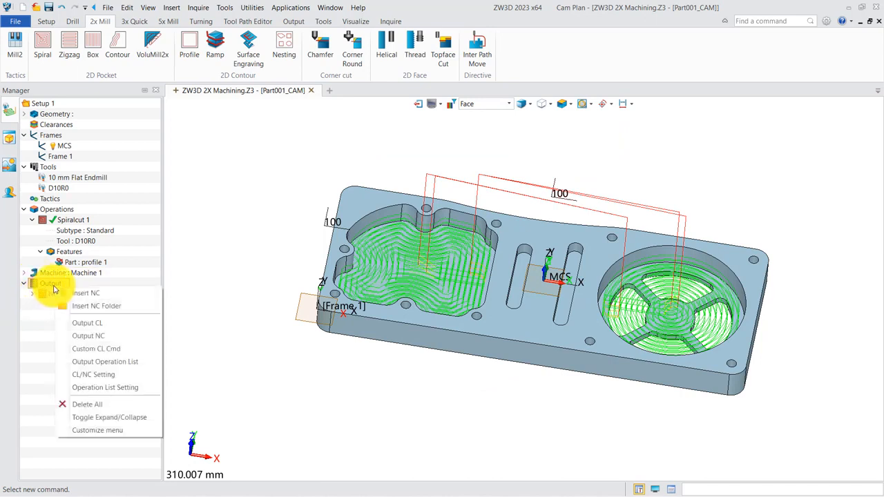
pyautogui.click(110, 388)
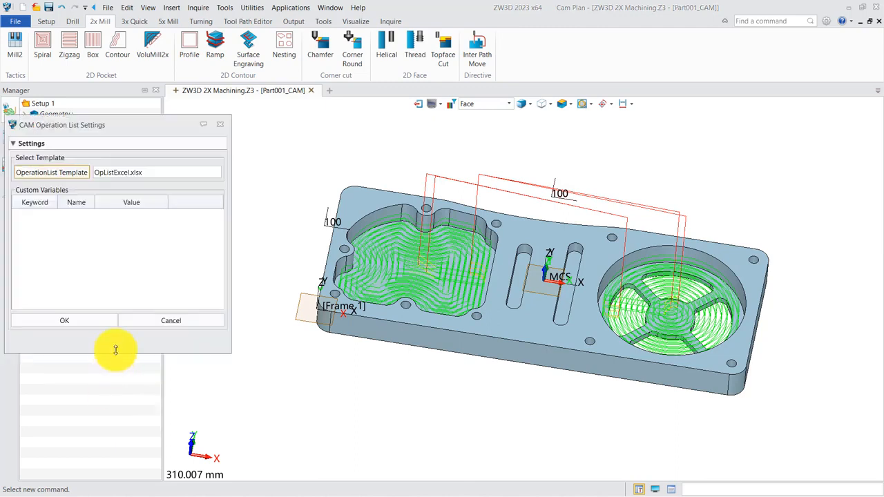
pyautogui.click(70, 174)
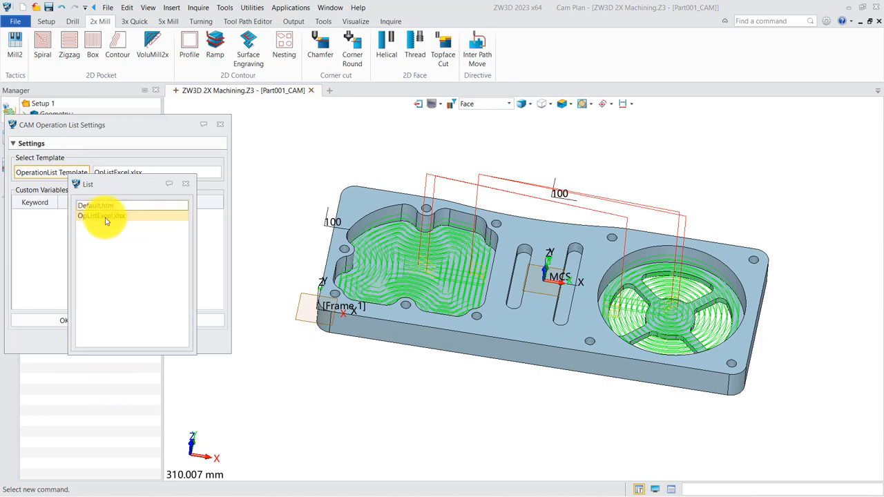
pyautogui.click(184, 188)
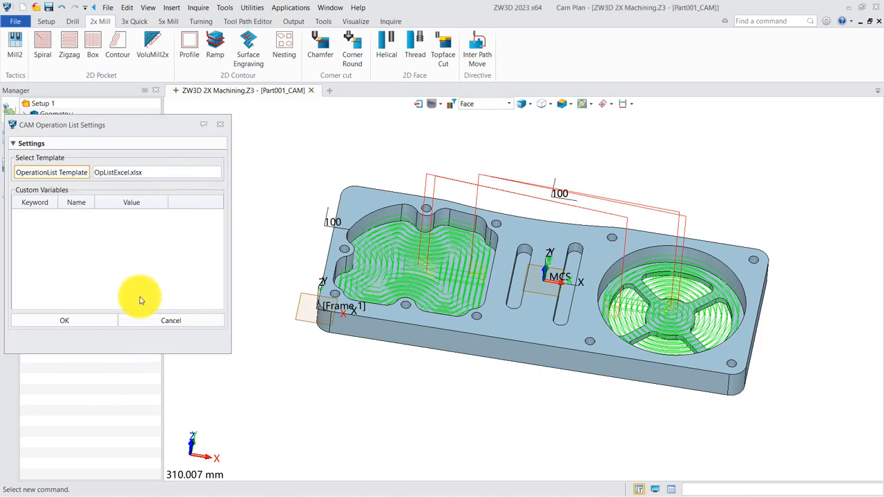
pyautogui.click(69, 320)
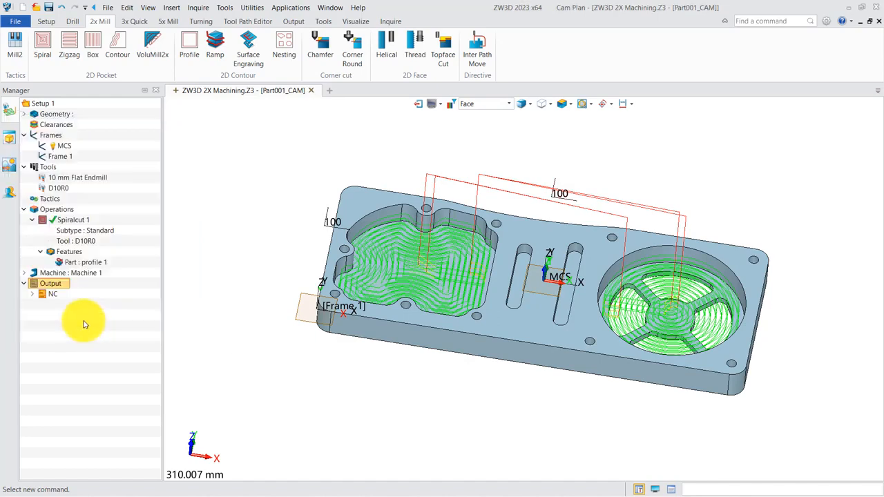
pyautogui.rightClick(55, 286)
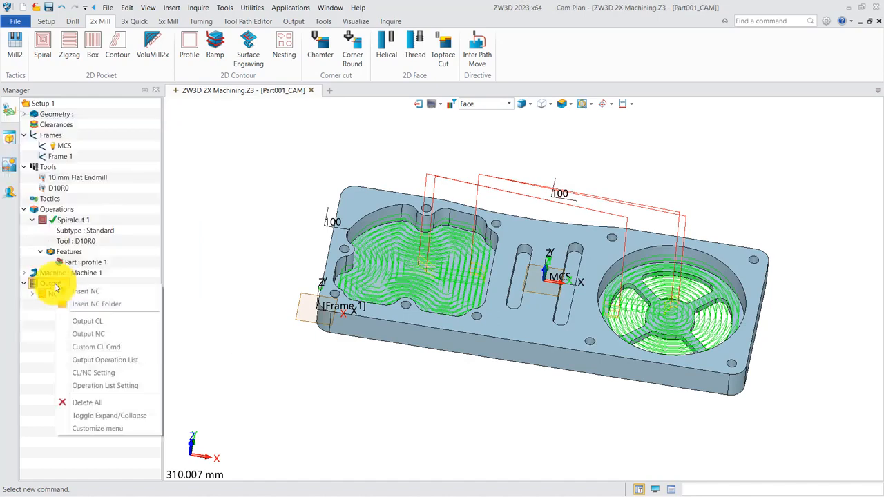
pyautogui.click(111, 361)
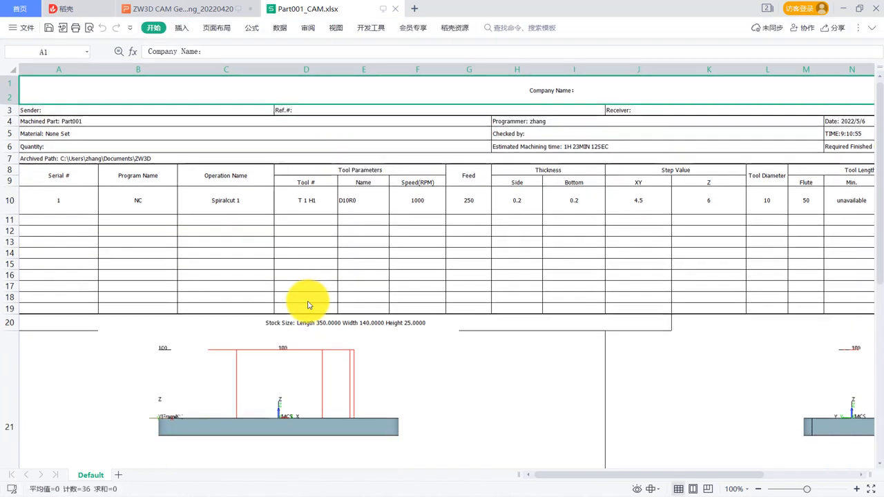